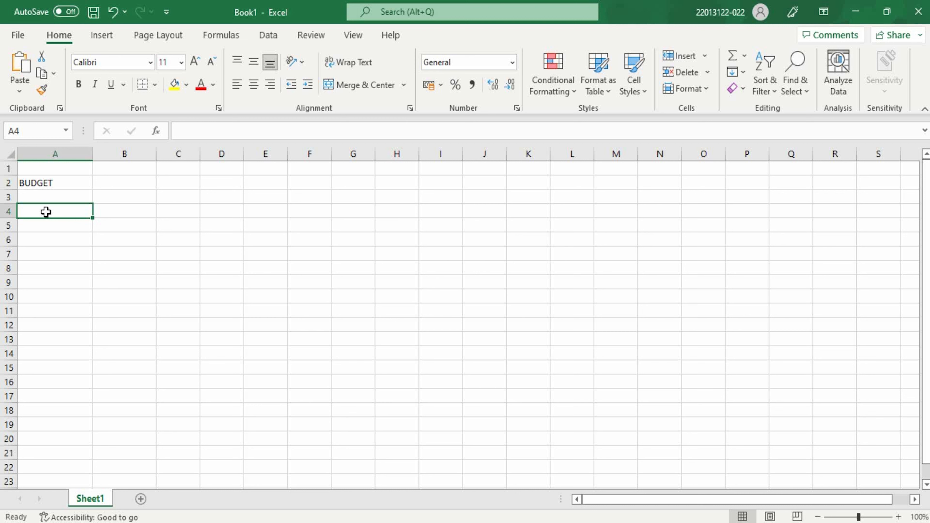
- Enter the label Total in cell A4 and the amount 120000 in cell B4
text(Tota)
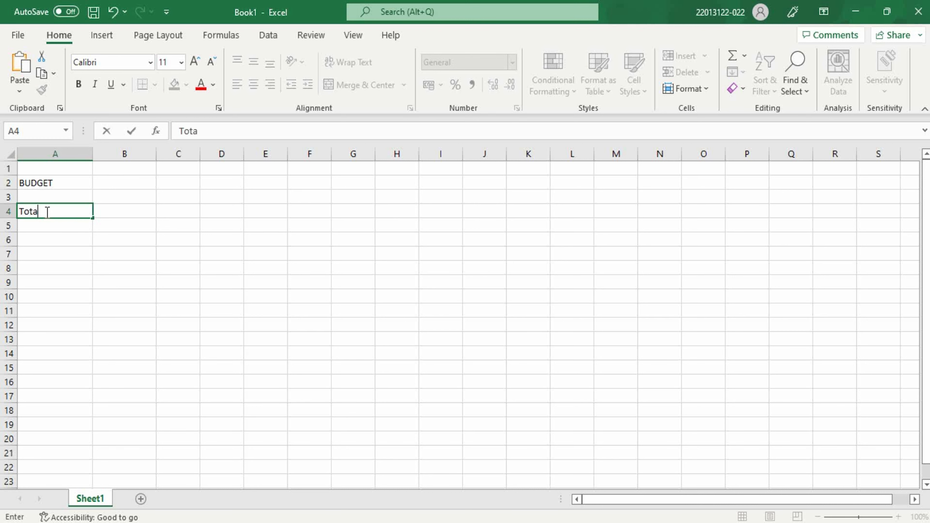
text(l)
click(121, 211)
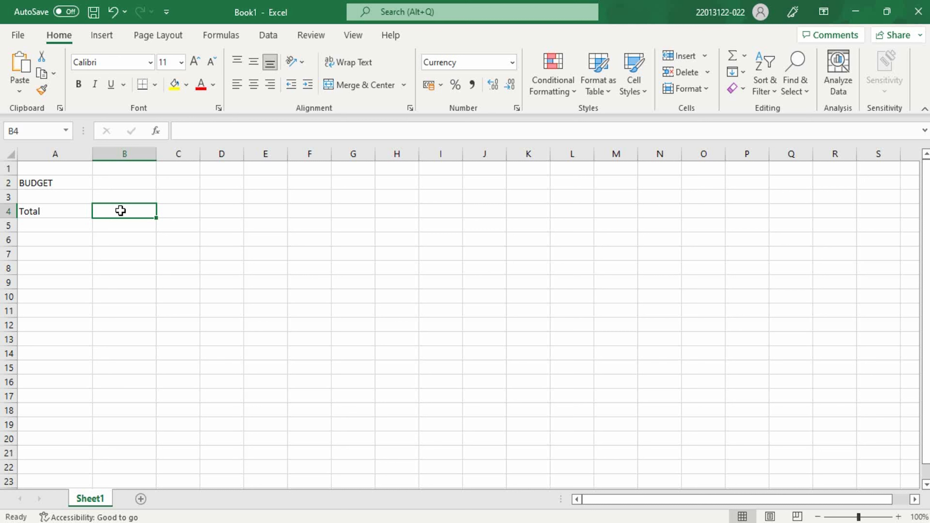
text(1)
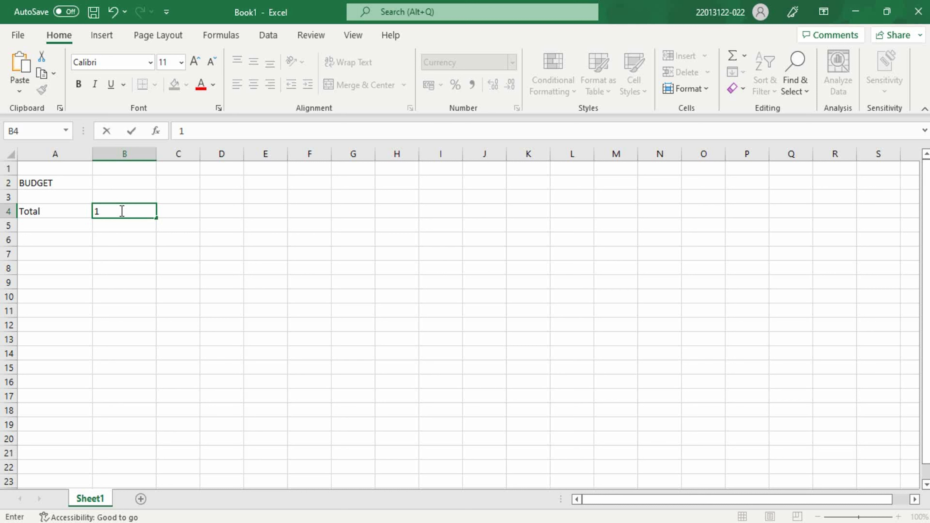
text(20000)
- Enter the label School Fee in cell A5 and the amount 15000 in cell B5
click(35, 226)
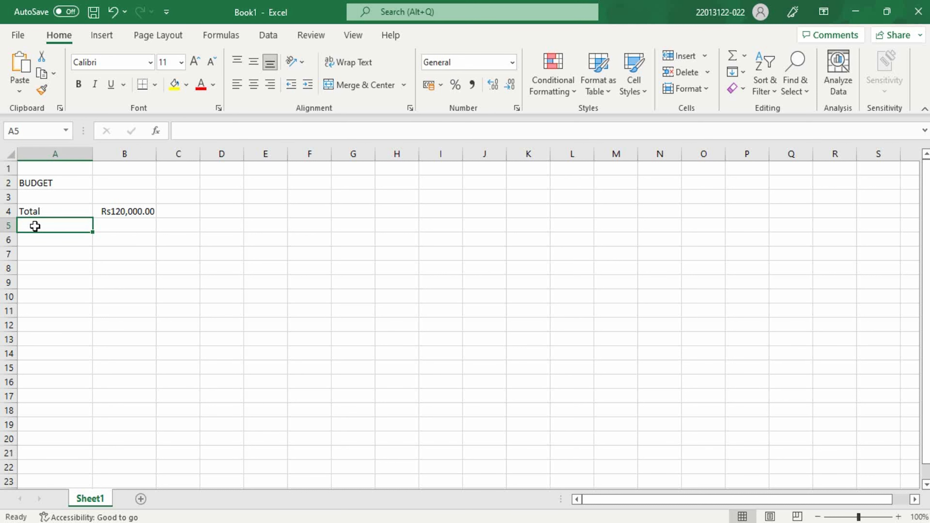
text(Sch)
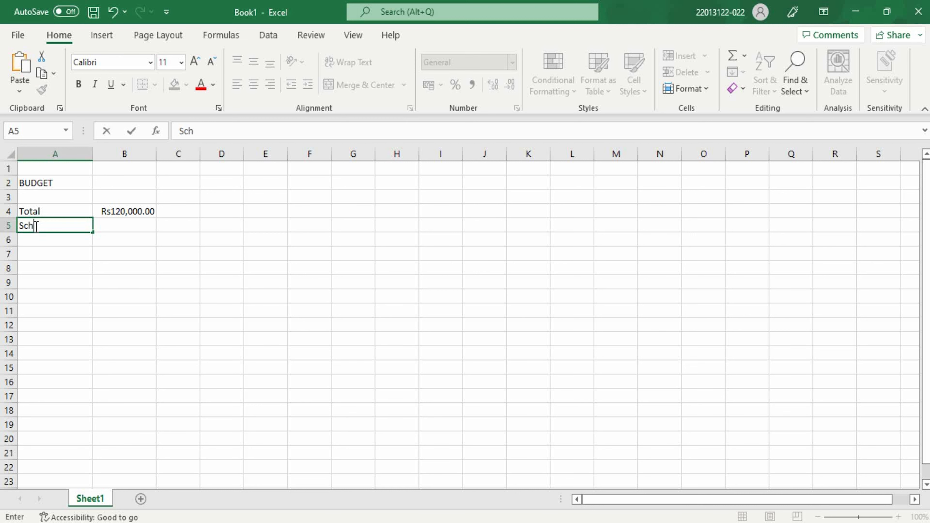
text(ool Fee)
click(107, 227)
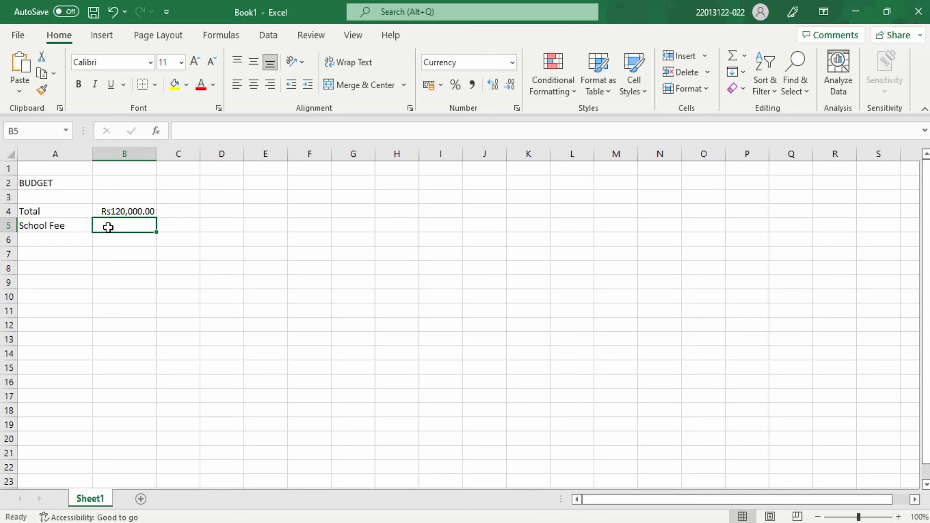
text(150)
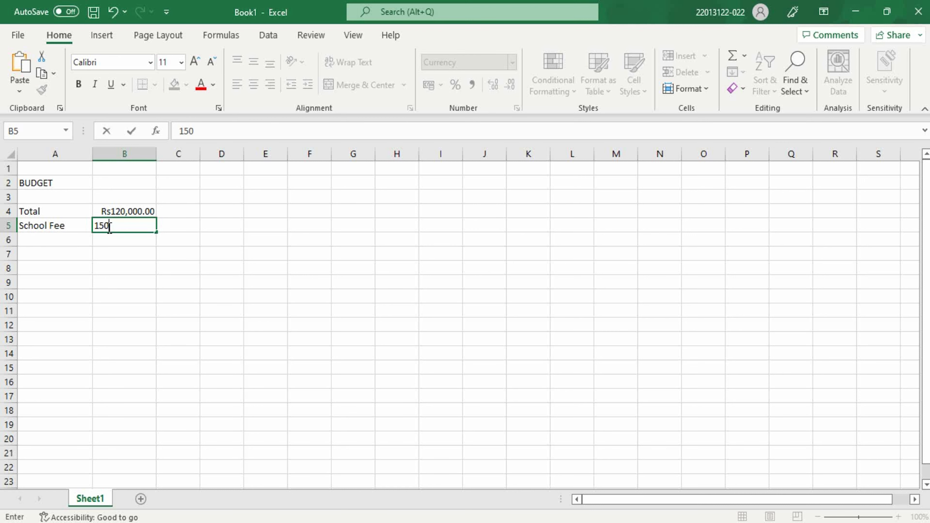
text(00)
click(62, 239)
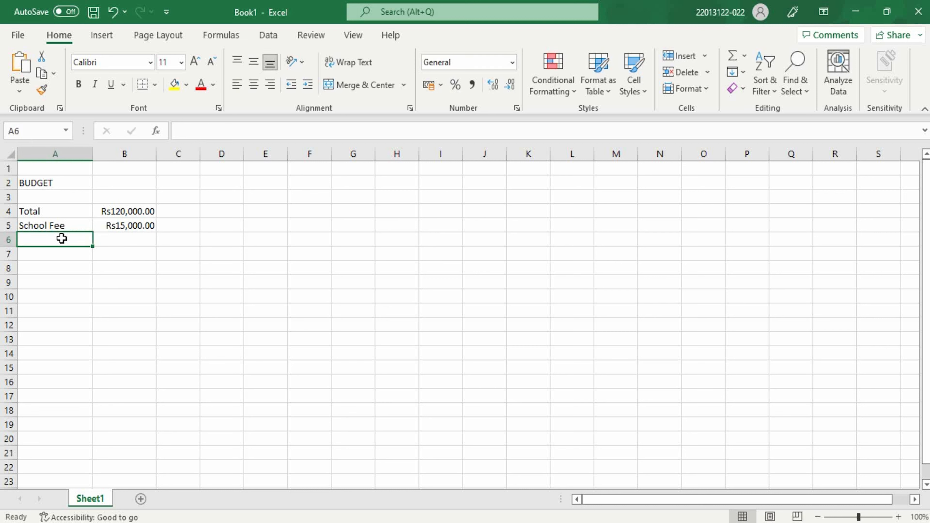
- Apply the Currency number format to the School Fee amount in cell B5
click(118, 227)
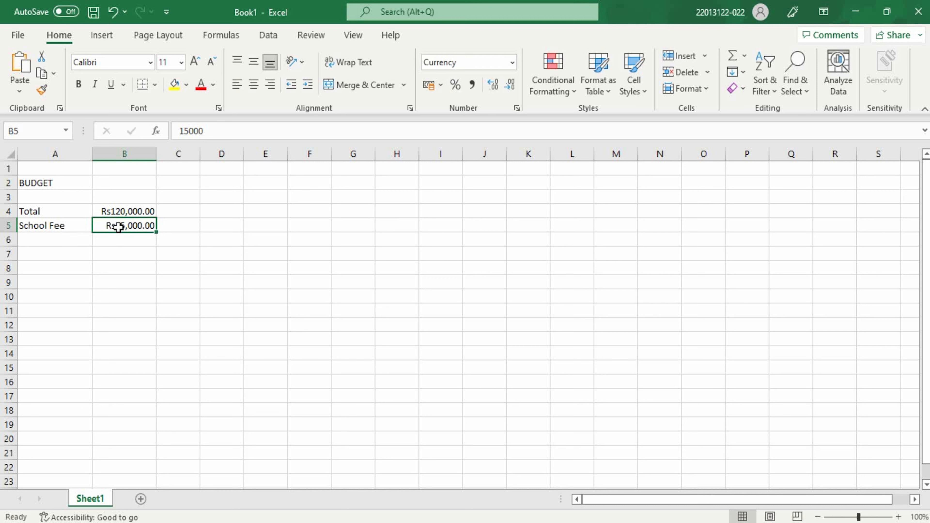
click(512, 63)
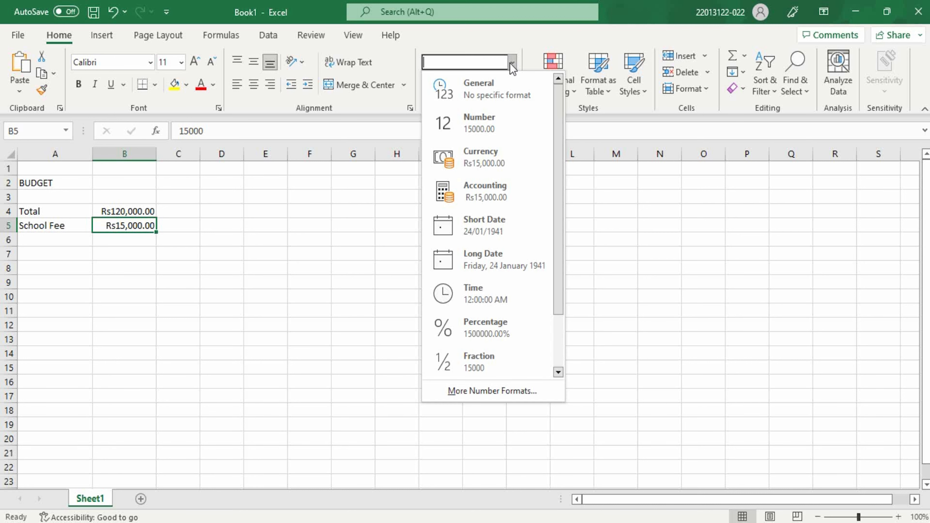
click(486, 161)
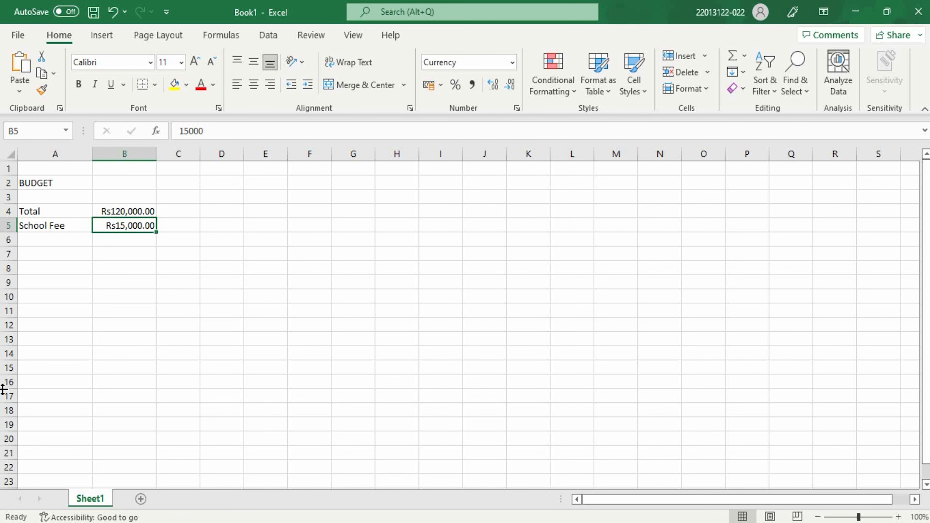
- Enter the label University Fee in cell A6 and the amount 20000 in cell B6
click(54, 239)
text(University Fee)
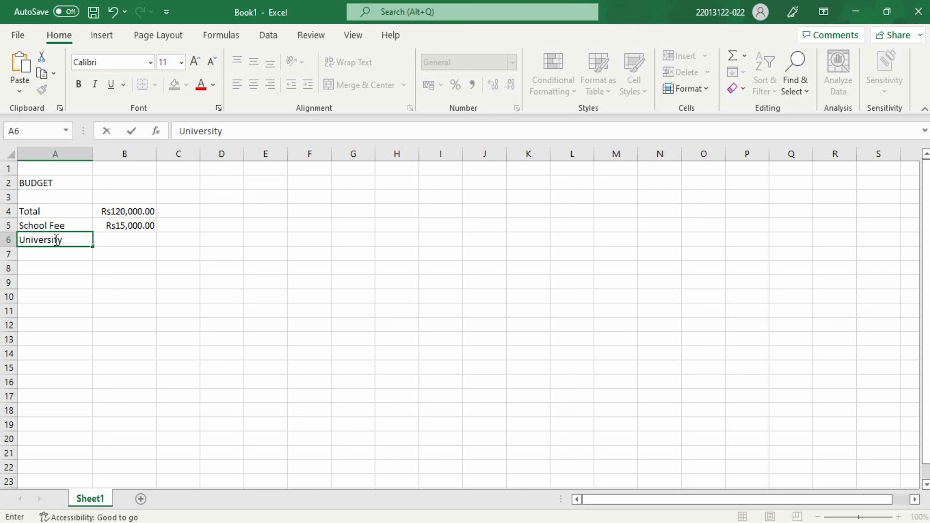
click(112, 240)
text(20000)
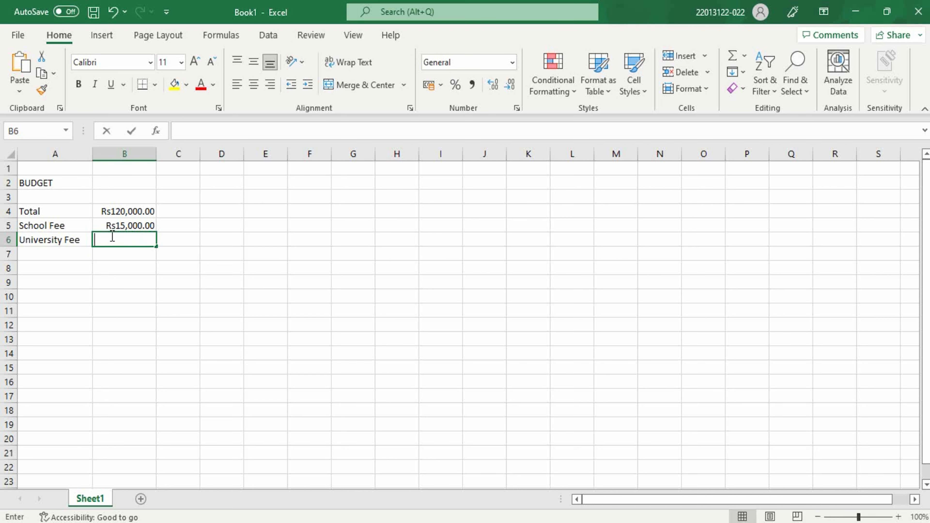
- Enter the label Medical in cell A7 and the amount 15000 in cell B7
click(50, 257)
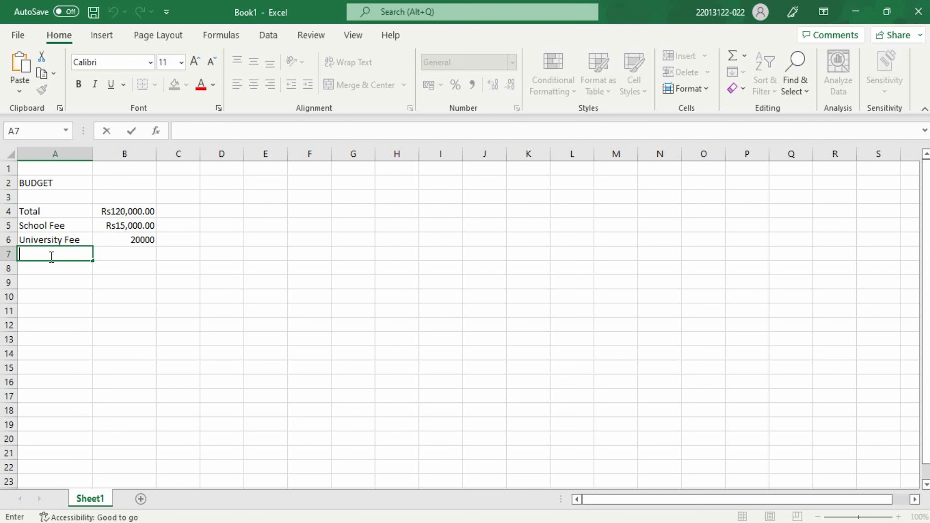
text(Medical)
click(115, 254)
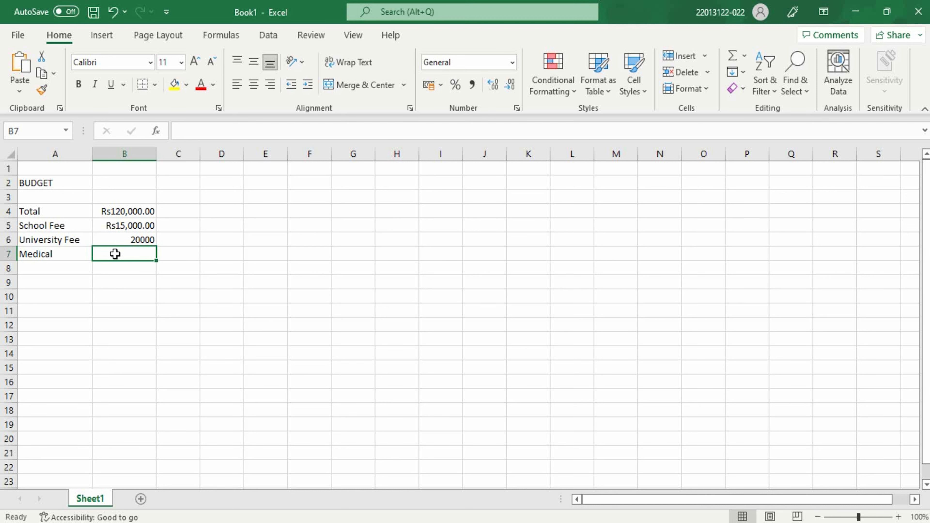
text(15000)
- Enter the label Entertainment in cell A8 and the amount 15000 in cell B8
click(49, 271)
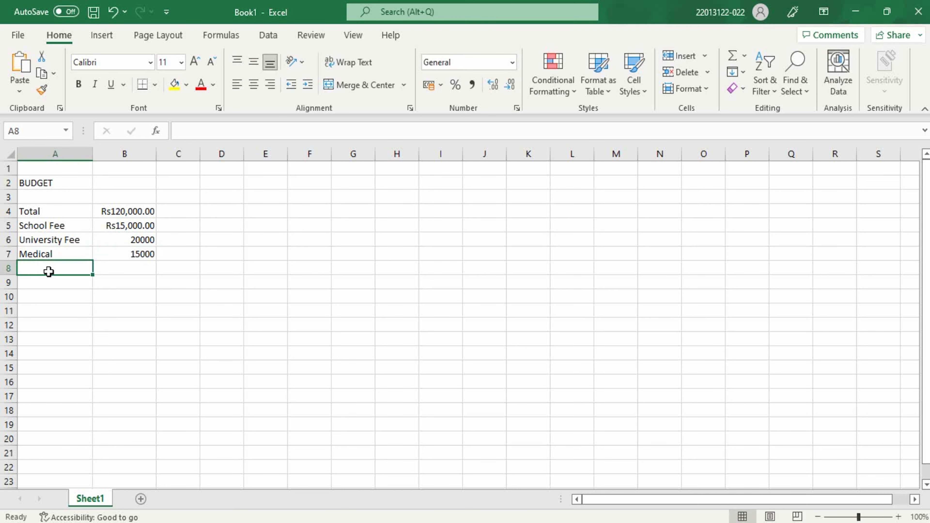
text(Entertainment)
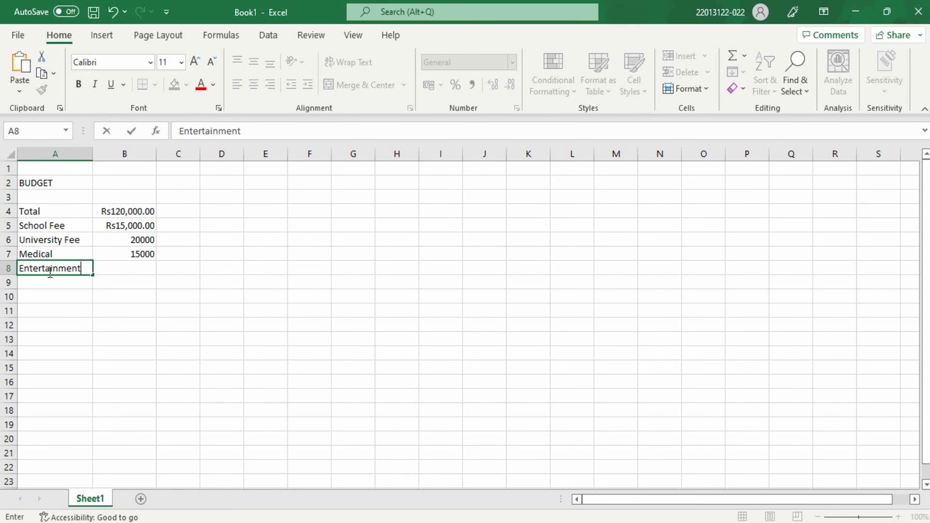
key(Return)
click(122, 267)
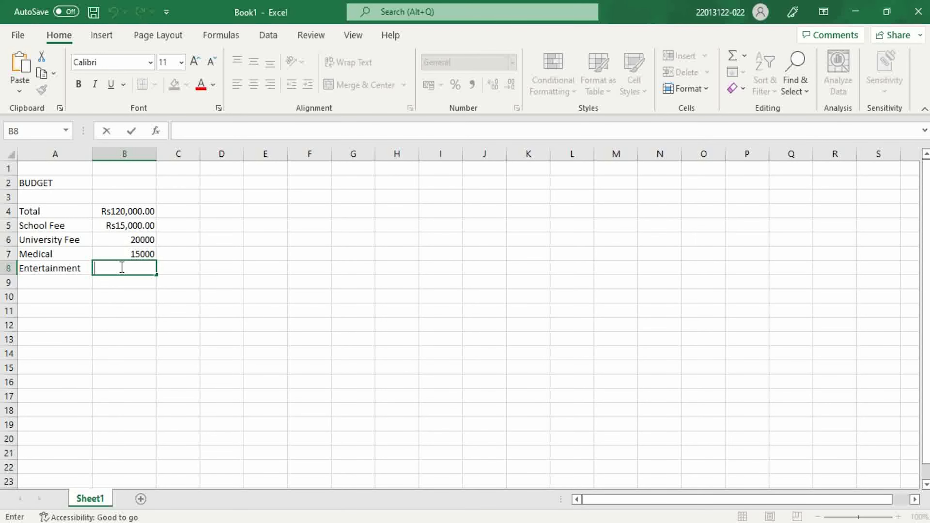
text(15000)
- Enter the label Home Management in cell A9 and widen column A so the whole text fits
click(36, 283)
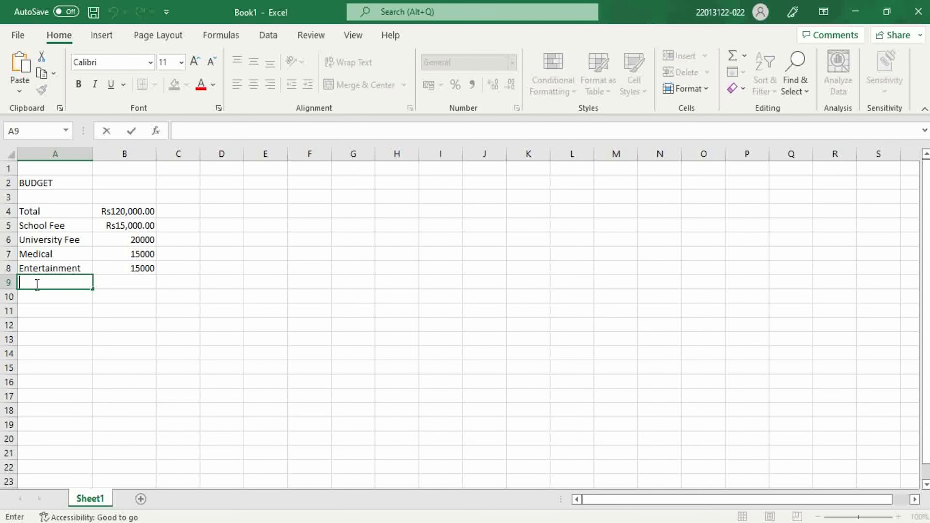
text(Home Managment)
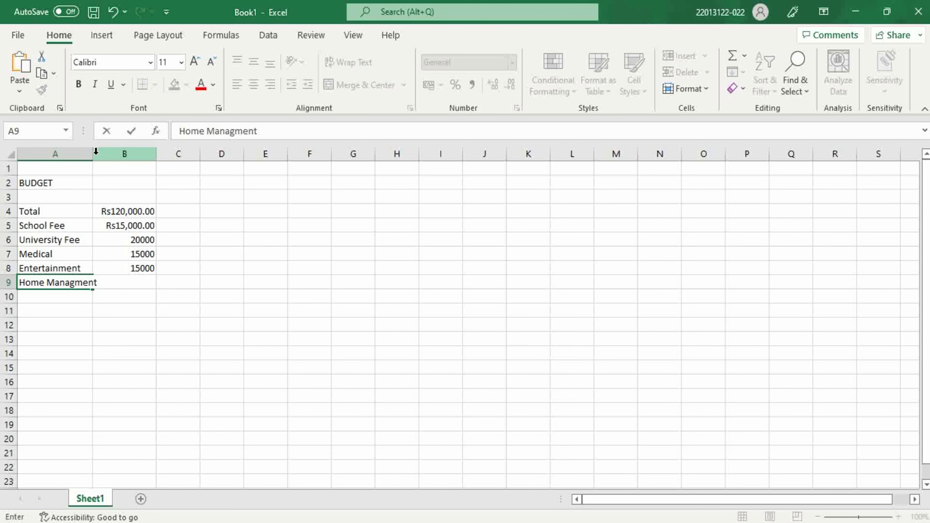
click(121, 285)
click(165, 280)
drag(92, 154, 116, 154)
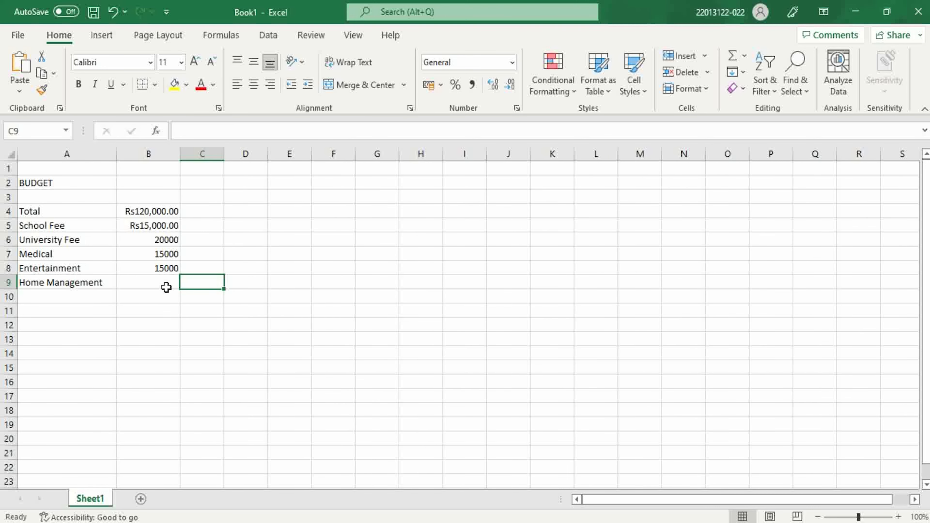
- Enter 10000 in cell B9 as the Home Management amount
double_click(163, 285)
text(10000)
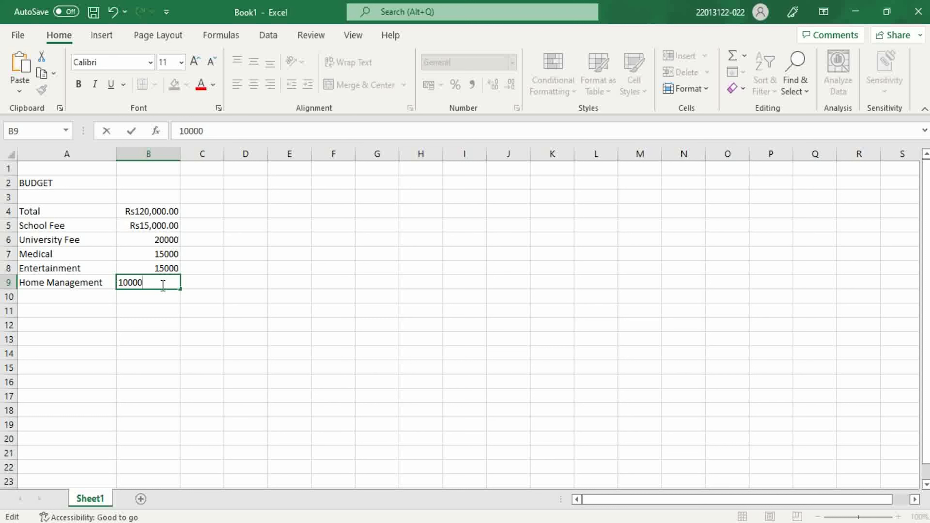
key(Return)
- Enter the label Food in cell A10 and the amount 30000 in cell B10
click(37, 299)
text(Food)
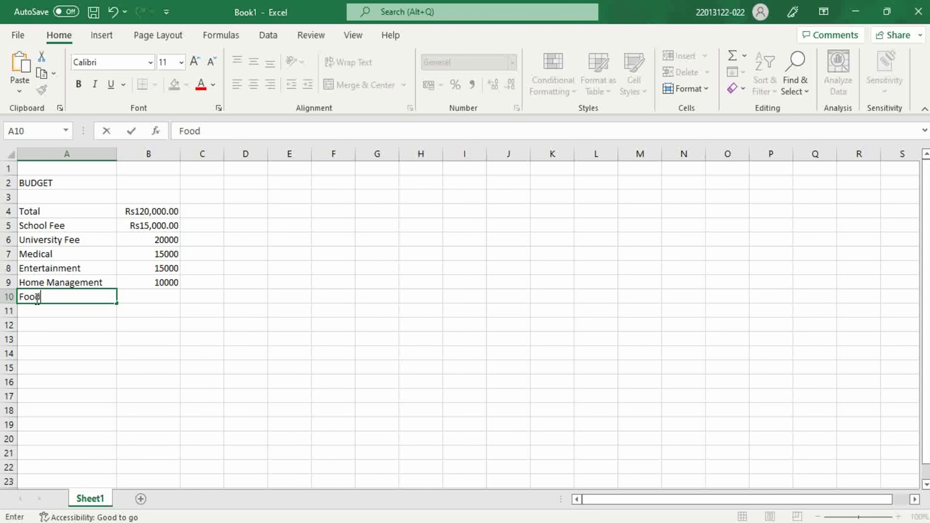
click(145, 298)
double_click(146, 298)
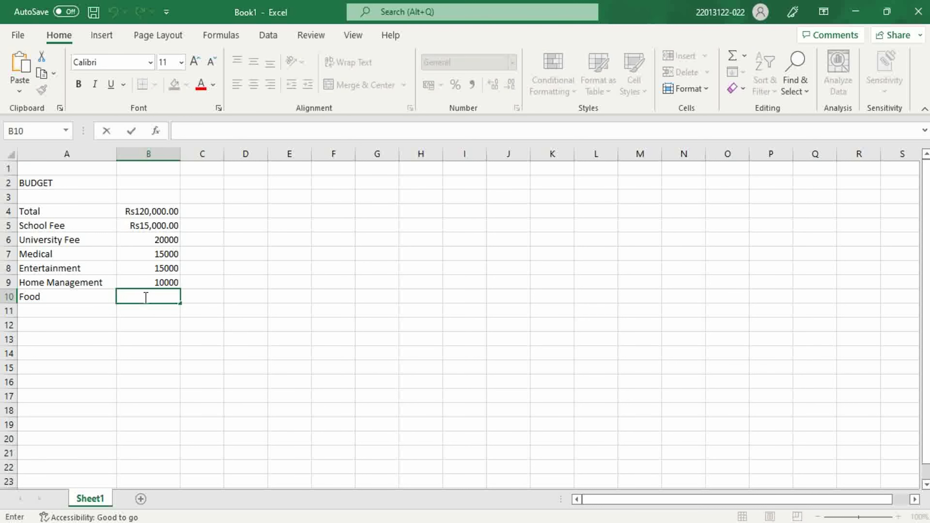
text(30000)
key(Return)
- Enter the label Other Expenses in cell A11, capitalising only the first letter of each word
click(36, 315)
double_click(36, 316)
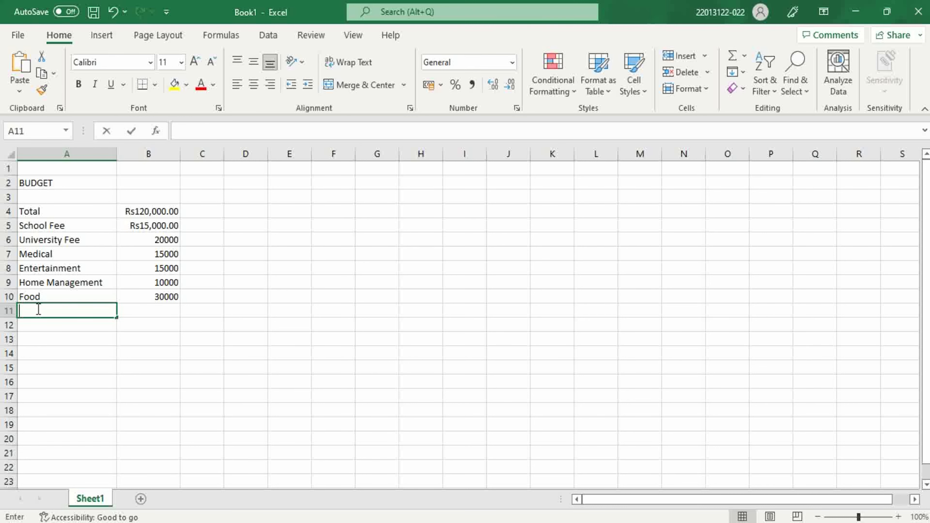
text(OTHER)
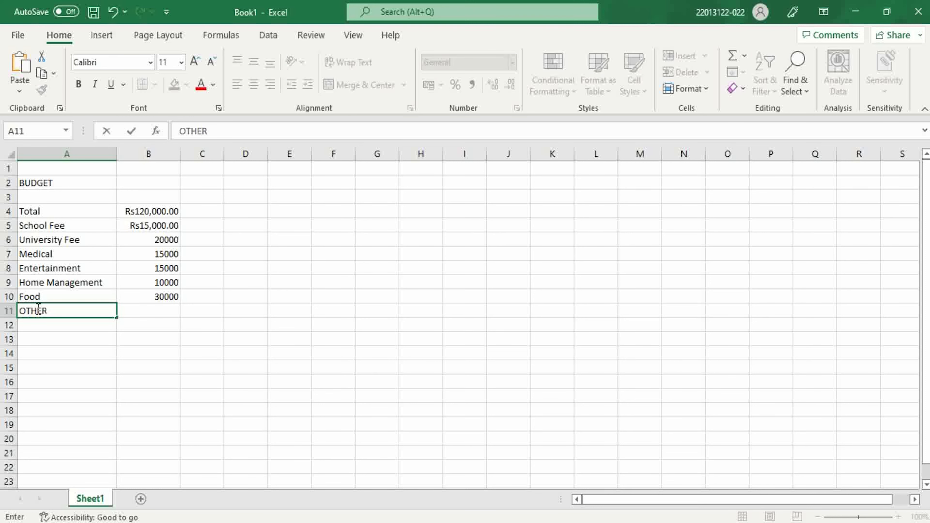
key(BackSpace)
key(BackSpace)
key(BackSpace)
key(BackSpace)
text(ther Expenses)
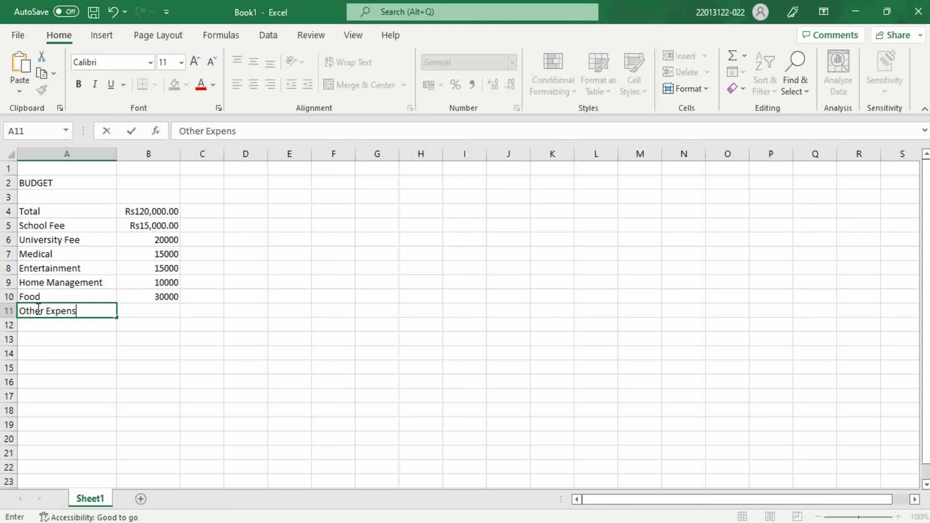
- Enter 30000 in cell B11 as the Other Expenses amount
double_click(140, 309)
text(30000)
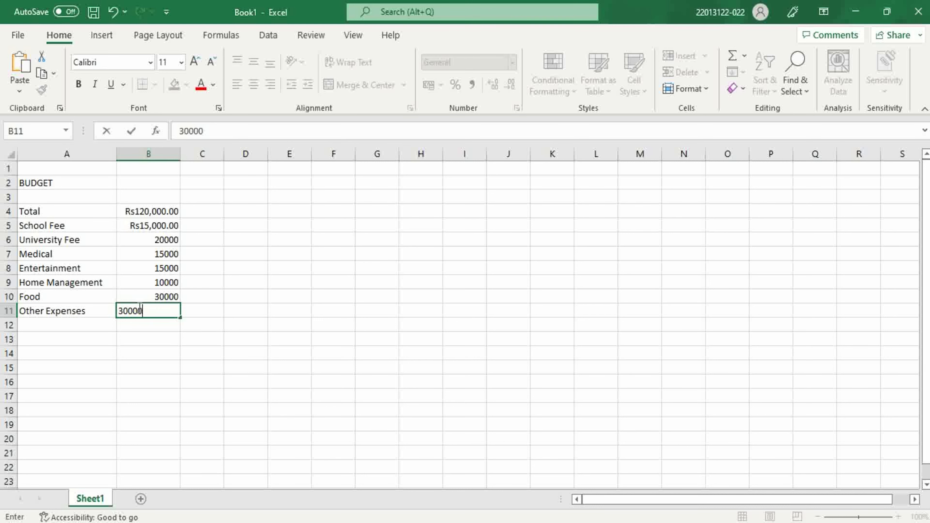
key(Return)
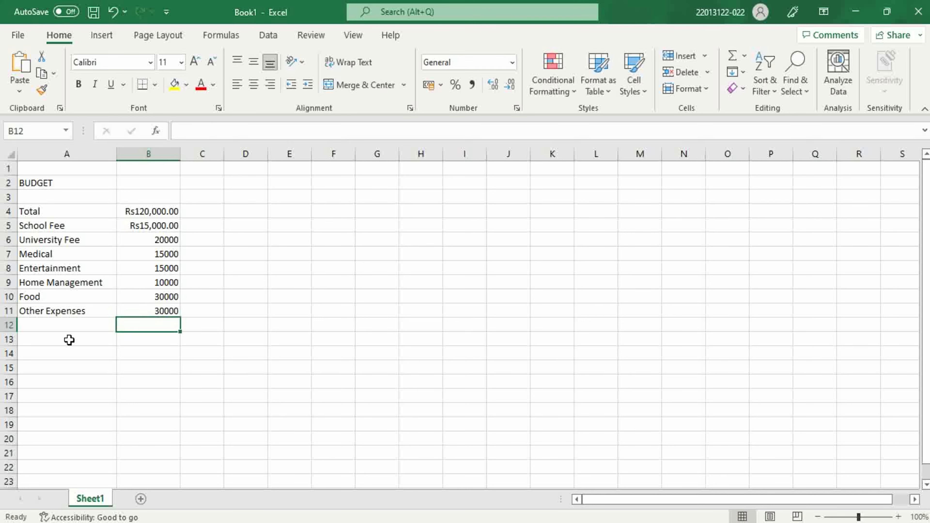
- Insert a blank cell at B10, shifting the existing amounts down
click(151, 296)
right_click(150, 296)
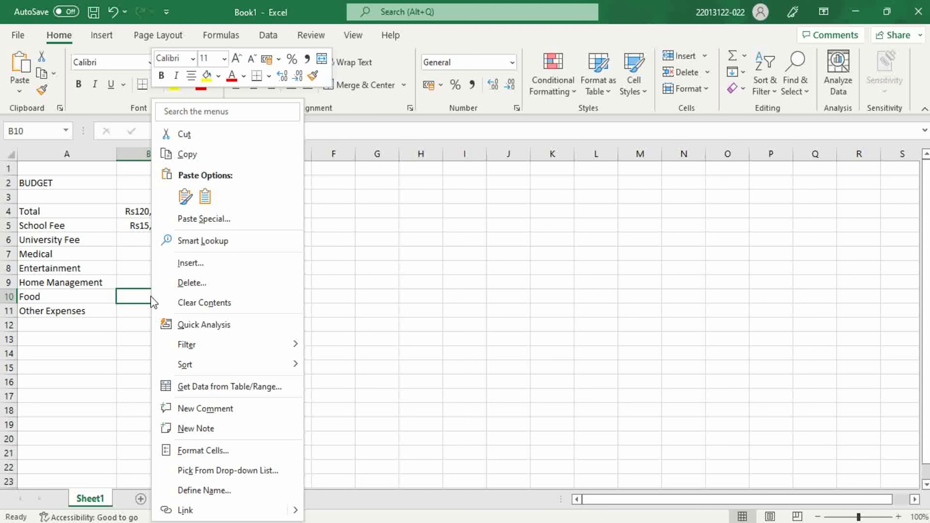
click(216, 268)
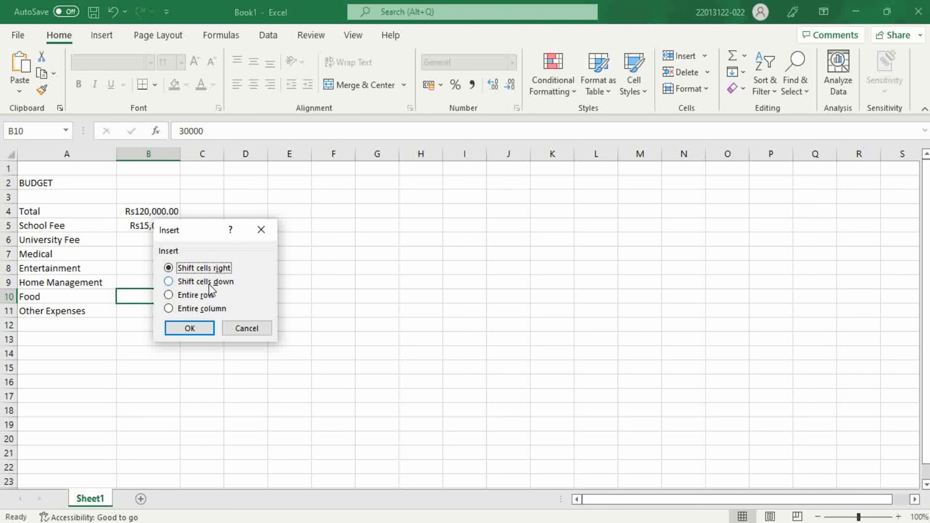
click(209, 284)
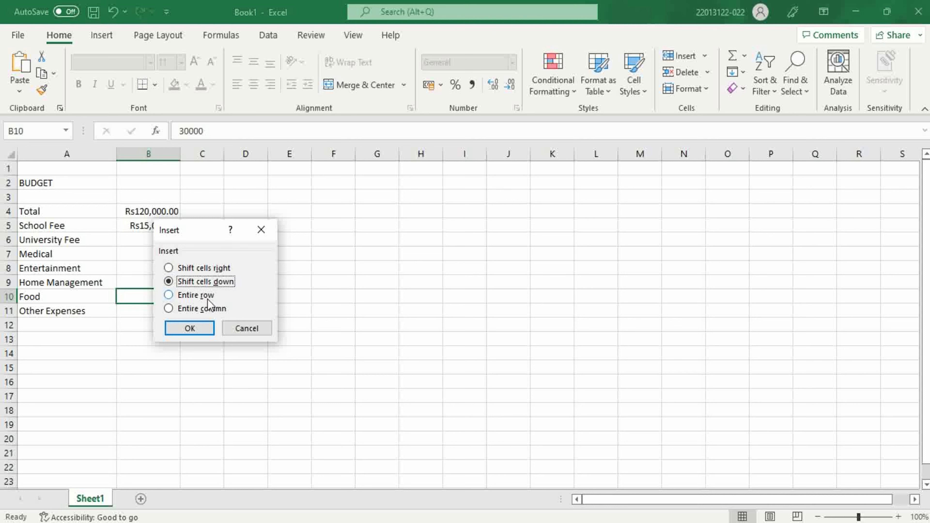
click(203, 329)
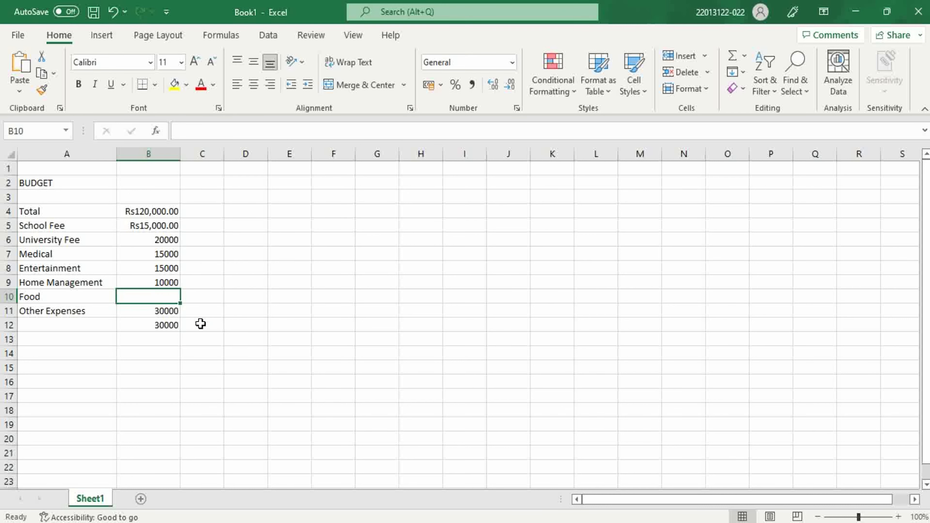
- Insert a blank cell at A10, shifting the Food and Other Expenses labels down
click(76, 297)
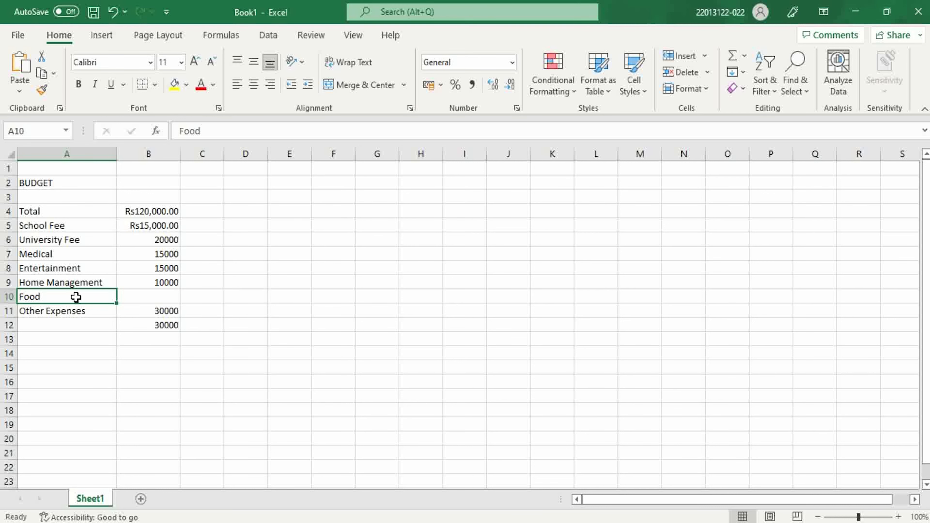
right_click(76, 297)
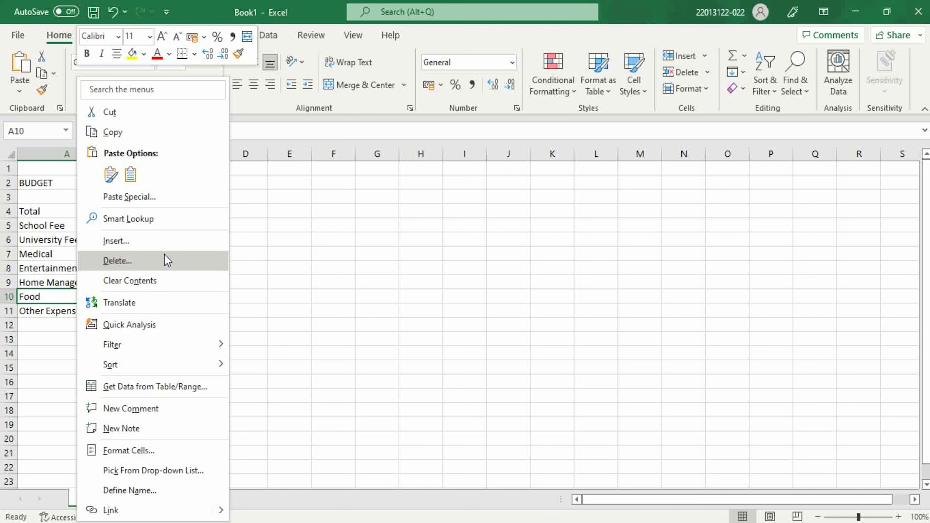
click(166, 241)
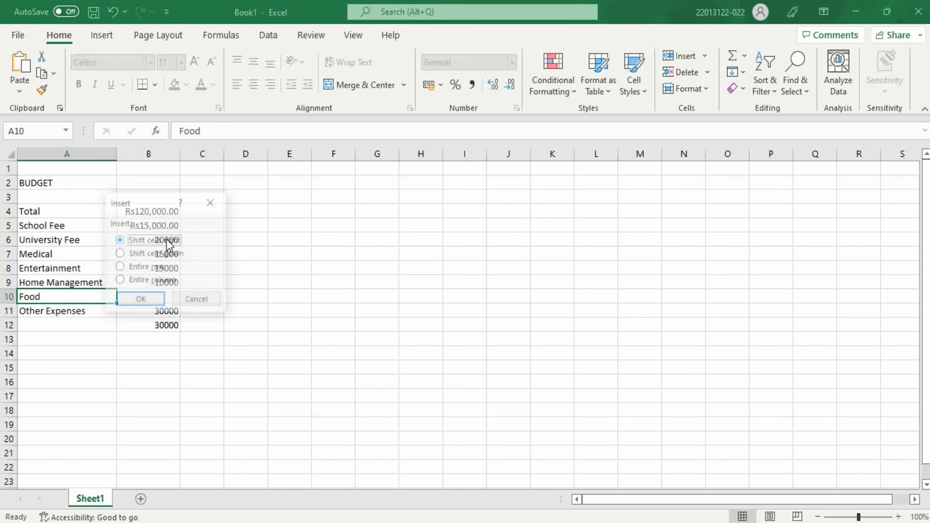
click(167, 255)
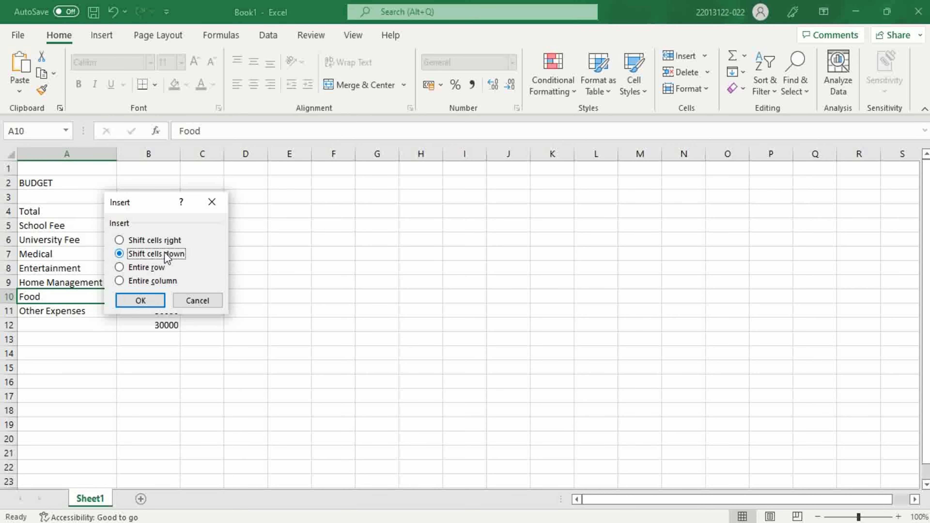
click(150, 299)
- Enter the label Tax in the blank cell A10
double_click(97, 296)
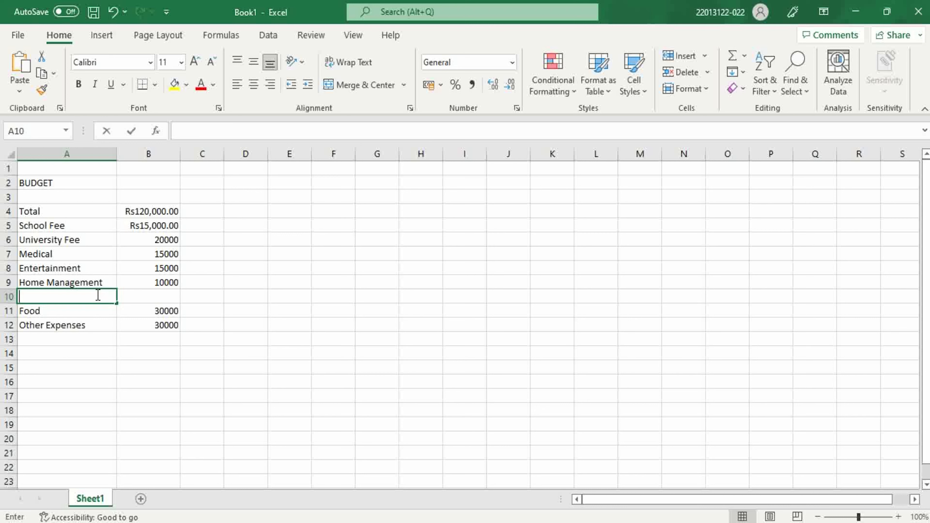
text(total)
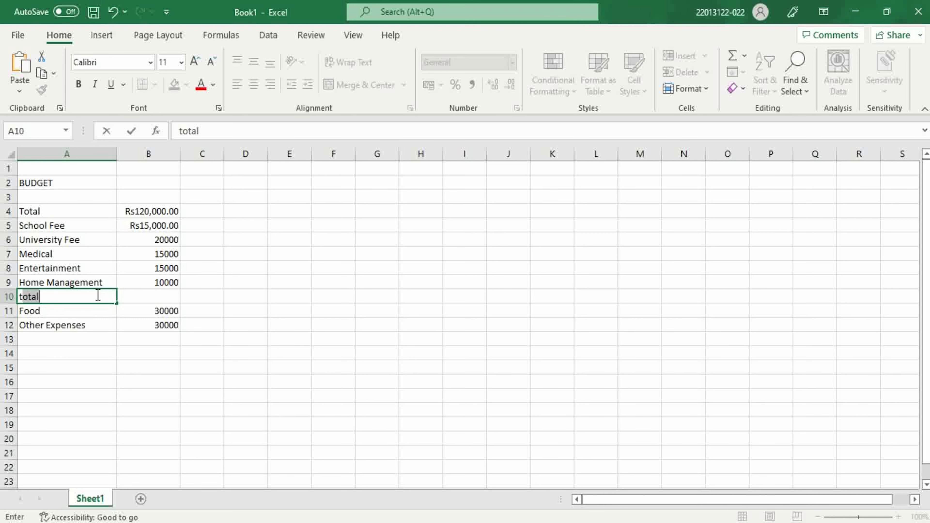
key(BackSpace)
key(BackSpace)
text(Tax)
- Calculate the tax in cell B10 as 20% of the total in B4 with the formula =20%*B4
click(130, 294)
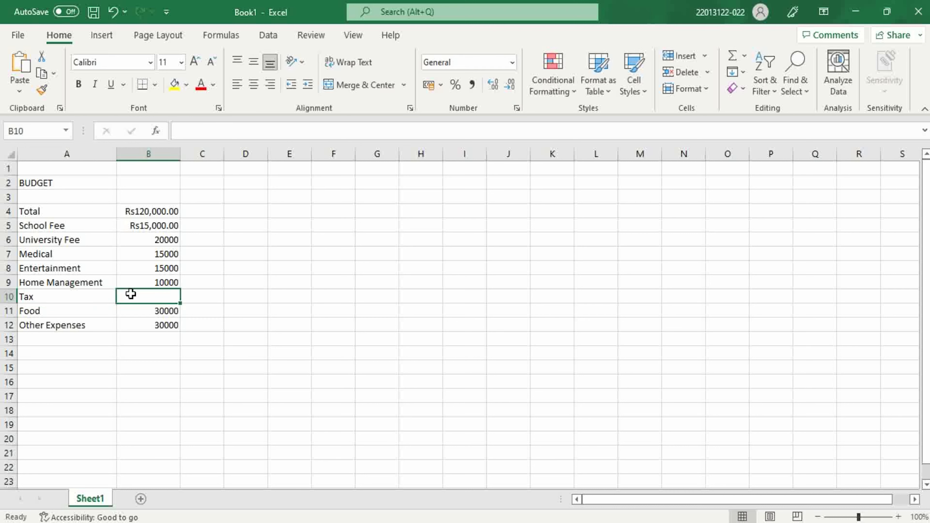
click(201, 133)
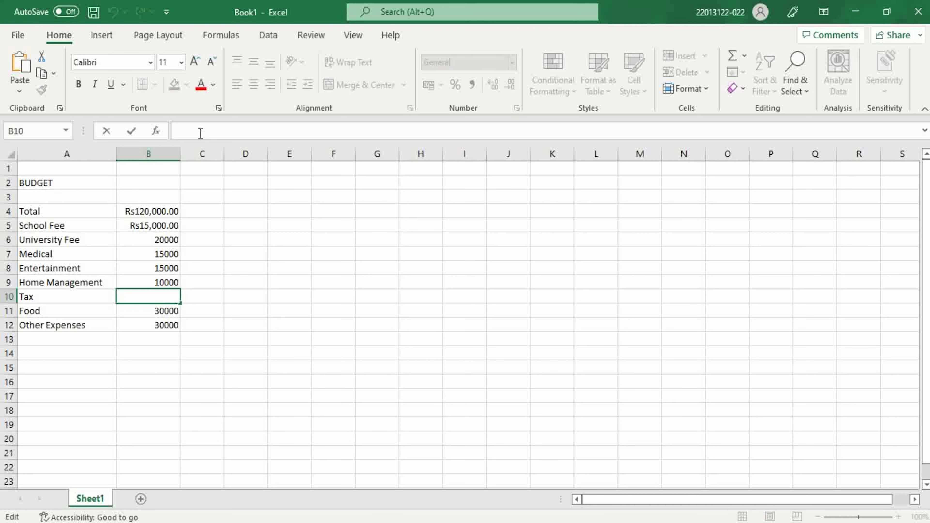
text(=)
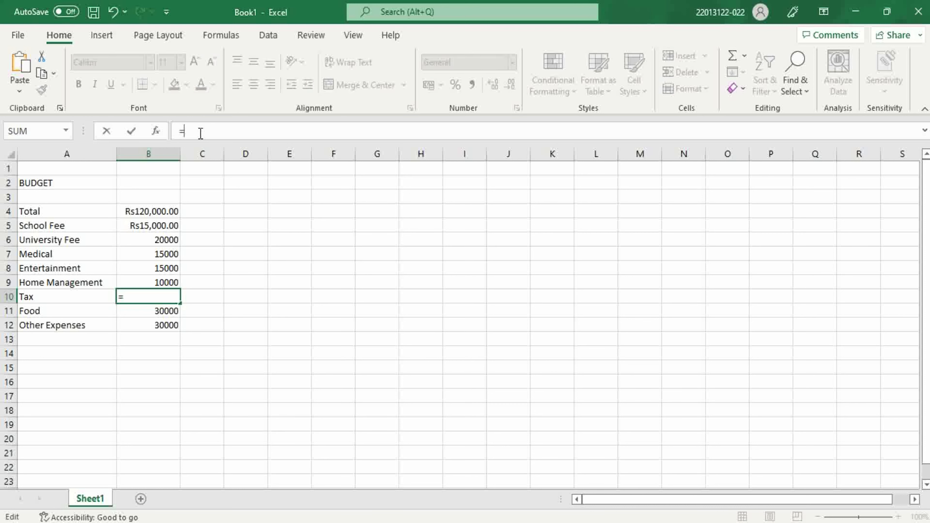
text(20%*)
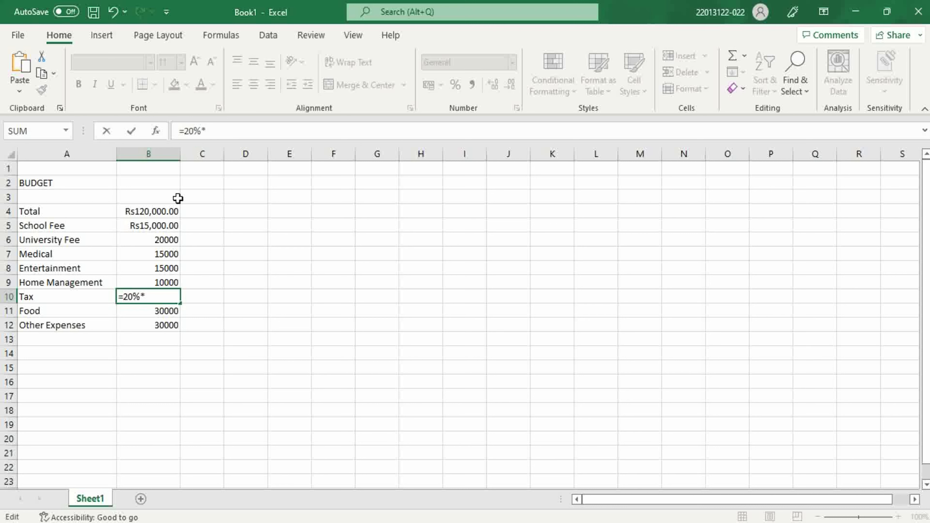
click(164, 212)
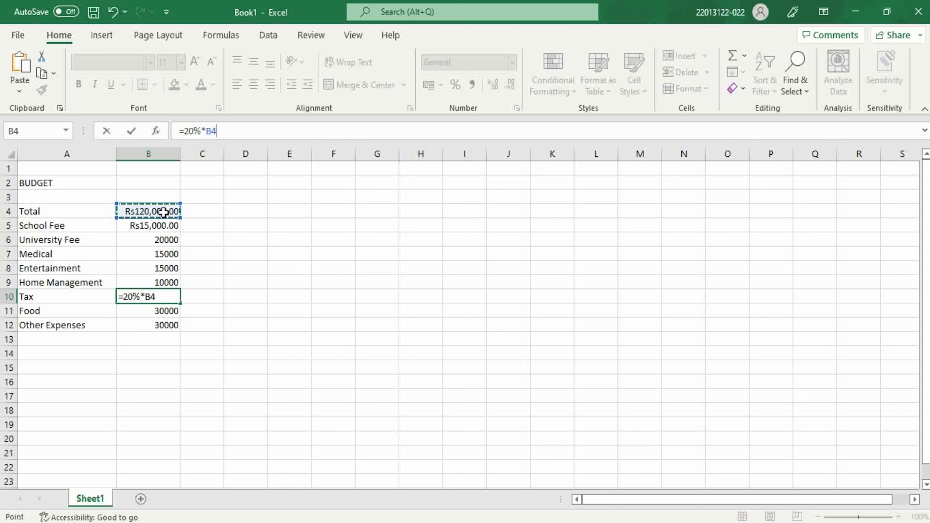
key(Return)
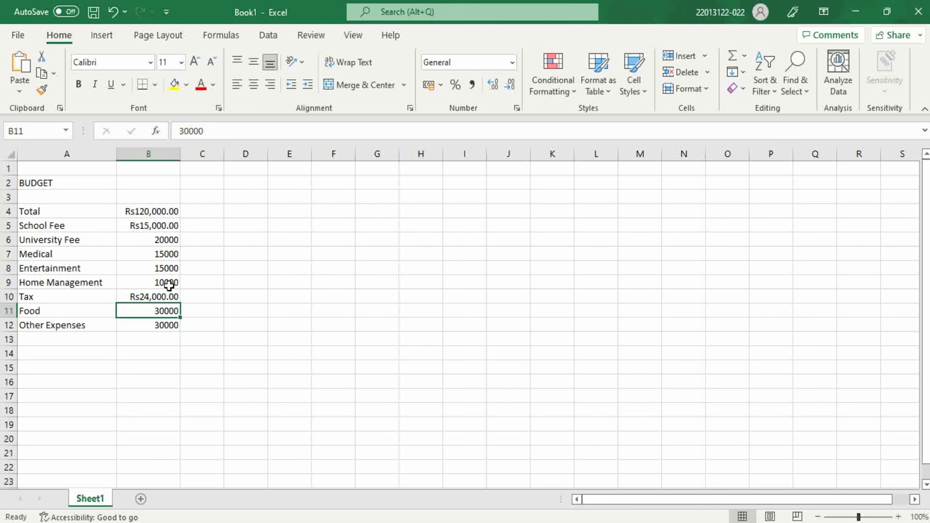
click(161, 297)
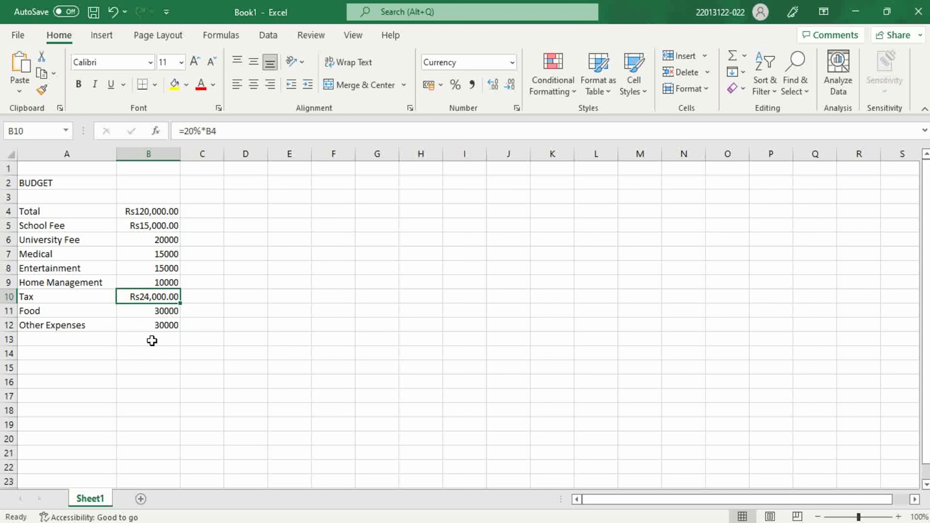
- Enter the label Total in cell A13, below Other Expenses
click(83, 339)
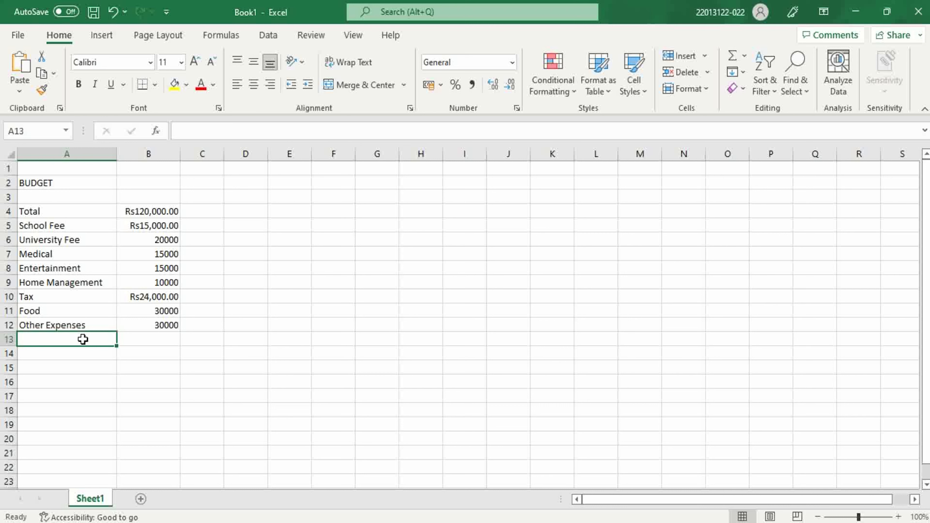
text(Total)
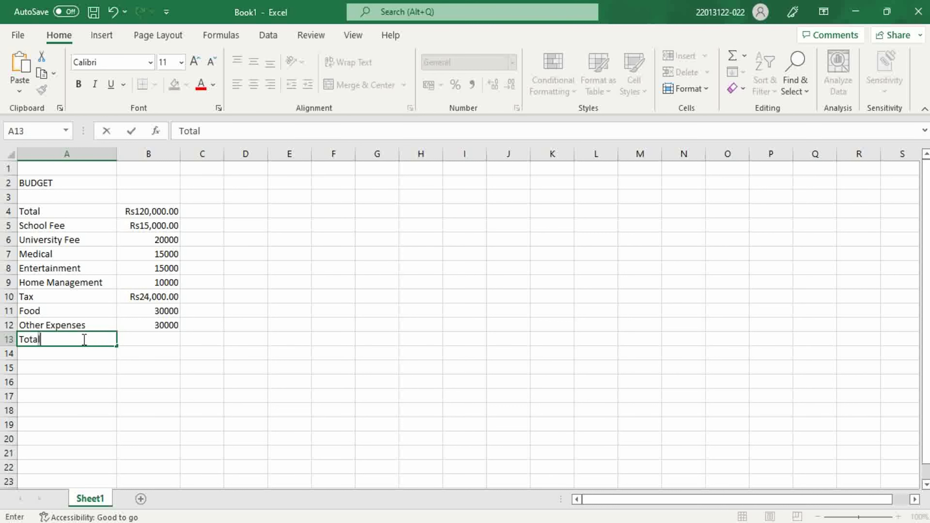
click(135, 338)
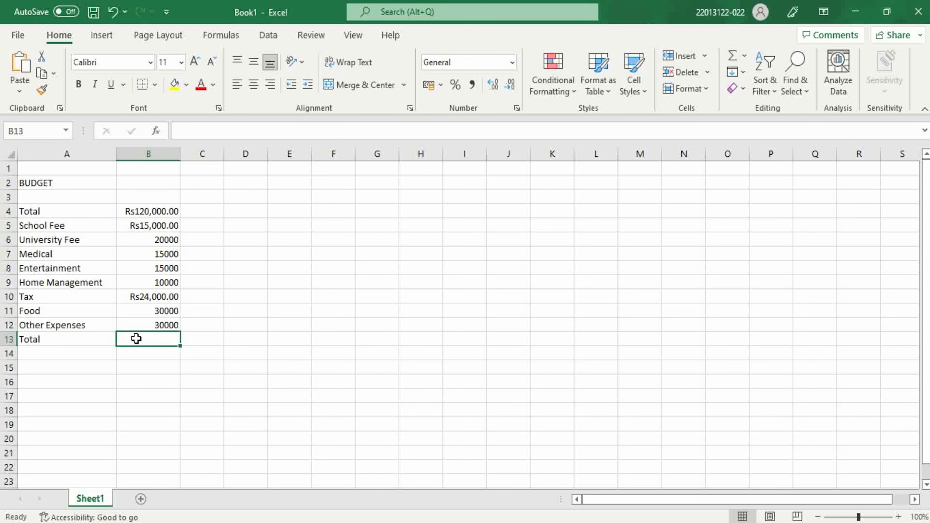
click(218, 132)
text(=sum)
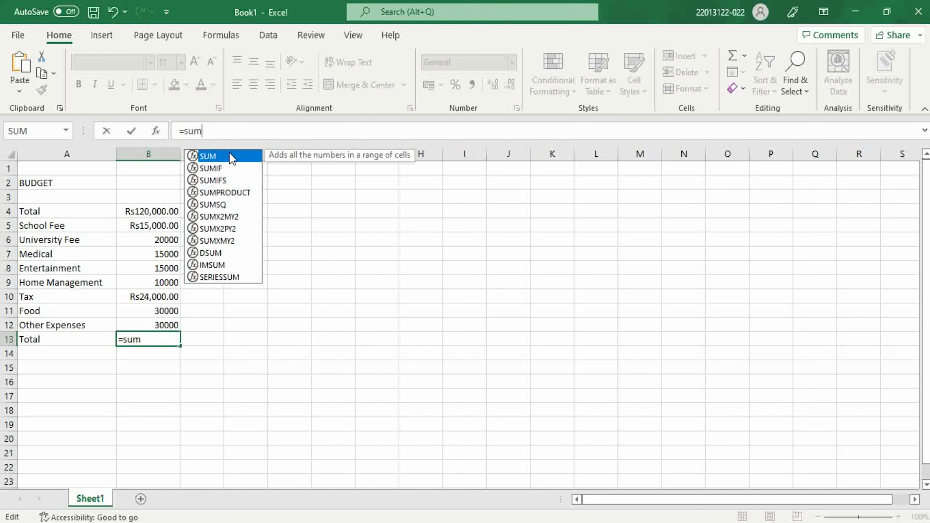
key(Return)
key(ctrl+z)
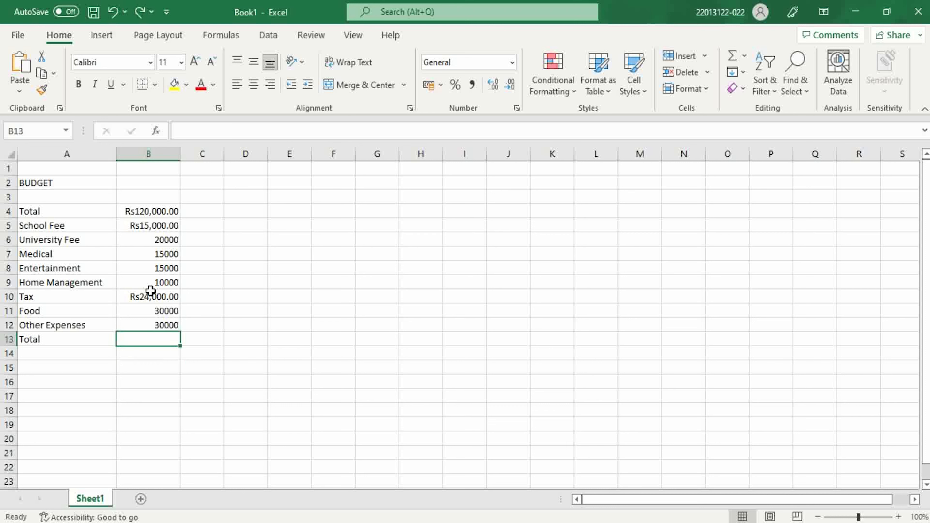
- Total the expenses in cell B13 with a SUM formula over the range B5:B12
click(207, 132)
text(=sum)
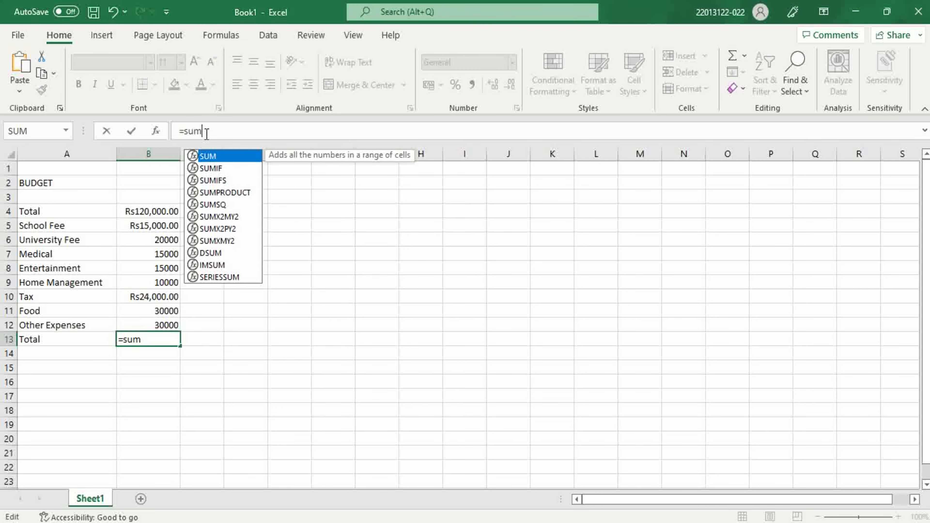
key(Return)
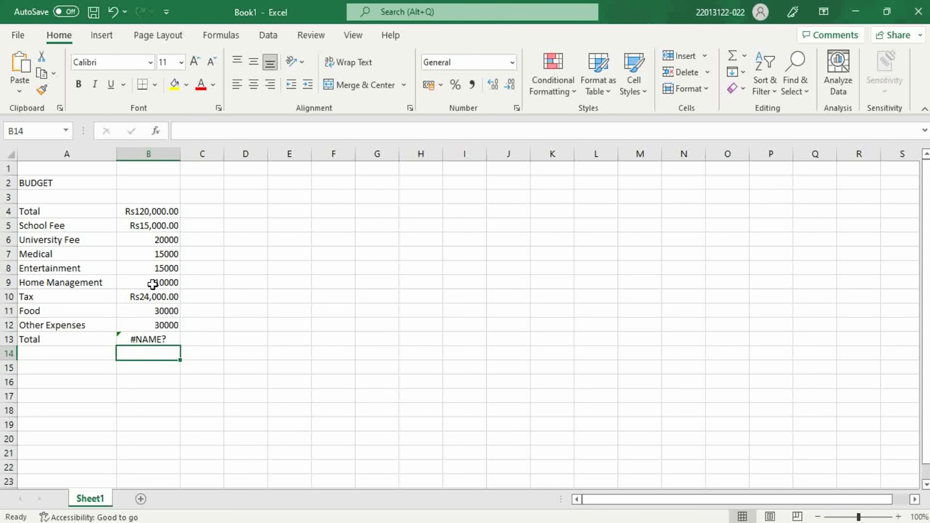
click(156, 226)
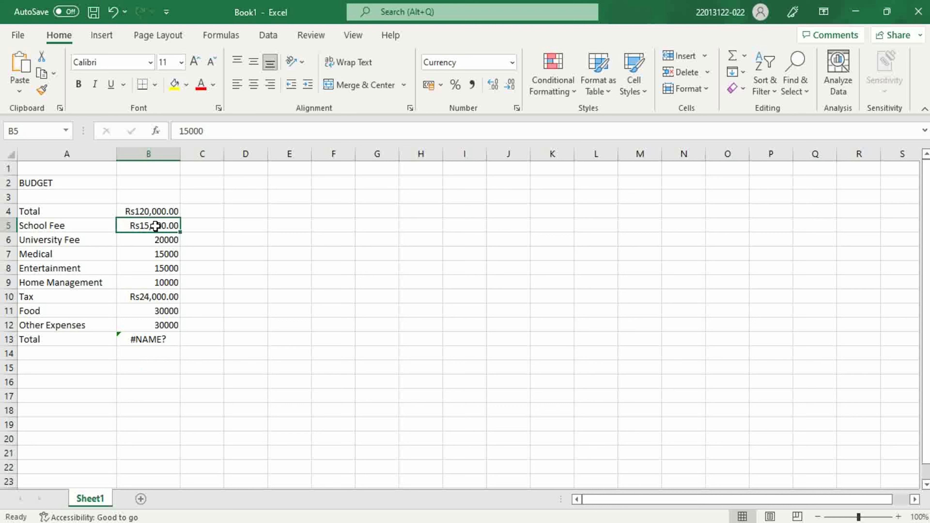
click(158, 343)
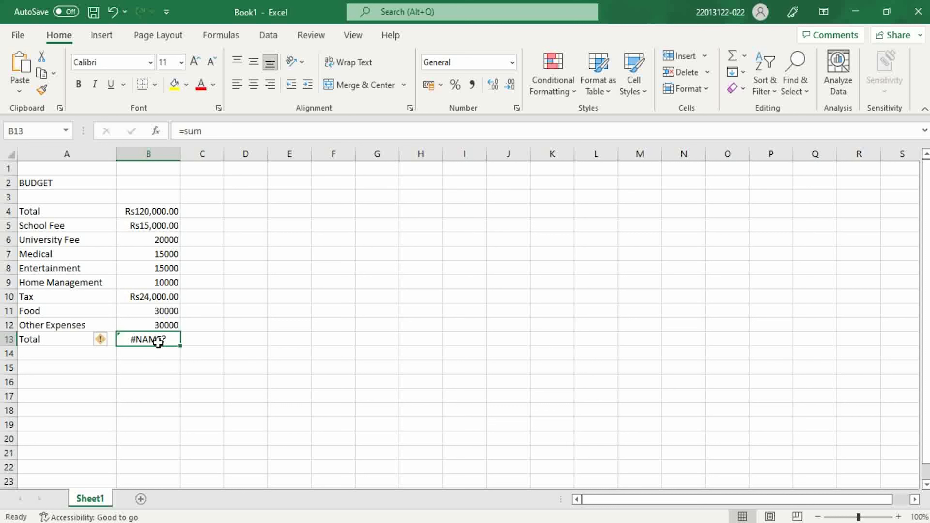
double_click(158, 342)
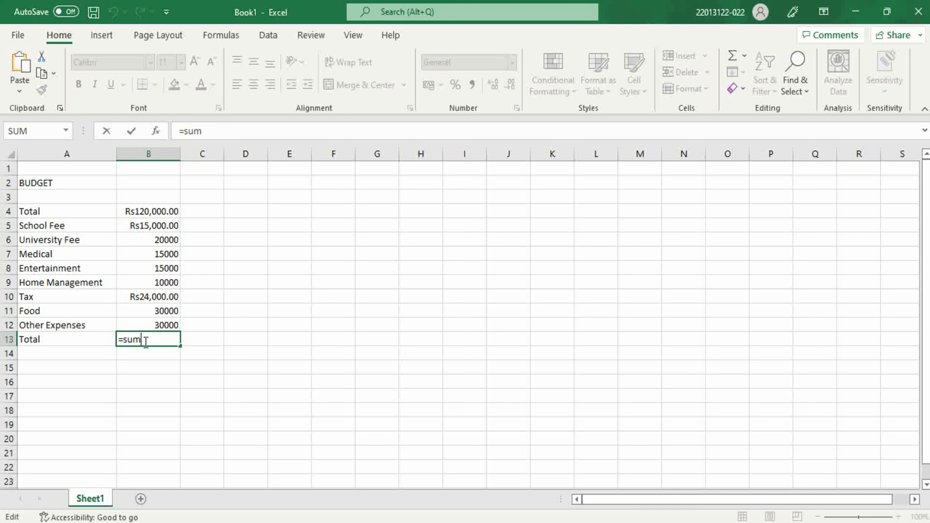
text(()
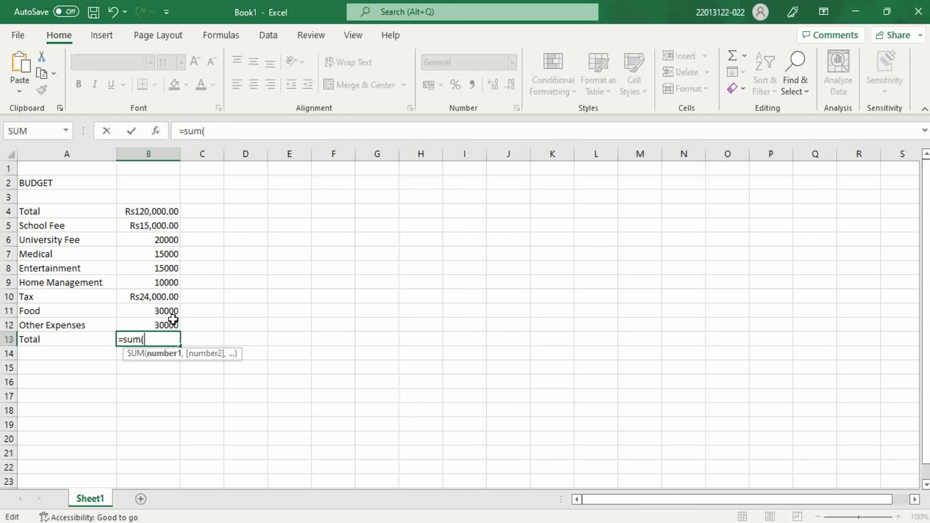
click(148, 225)
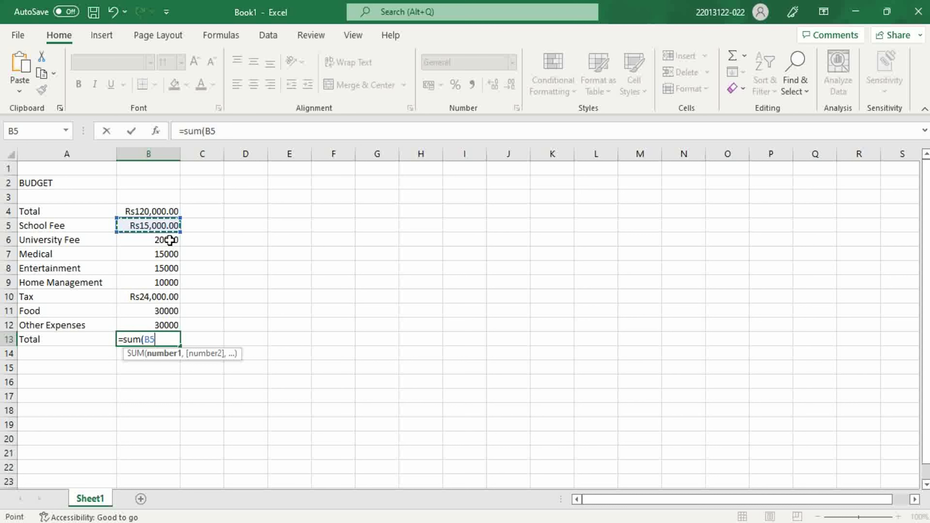
click(179, 232)
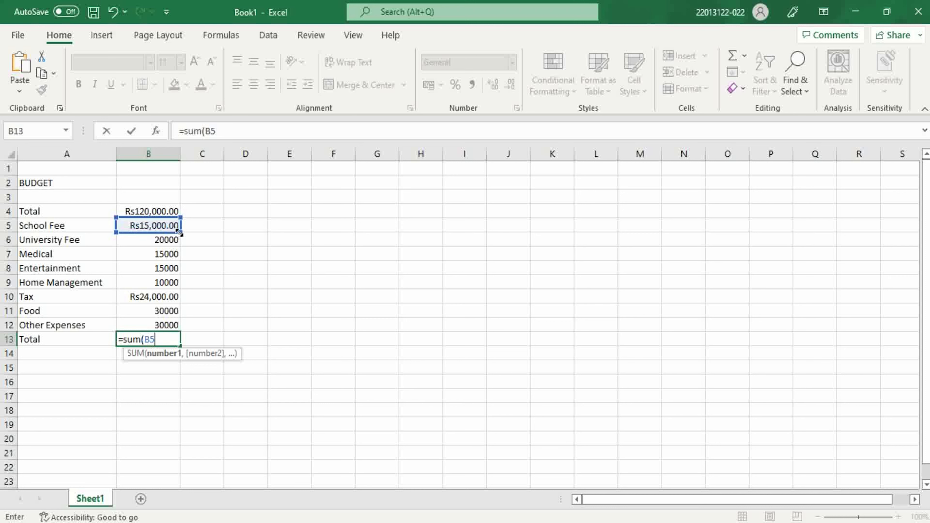
drag(180, 233, 182, 329)
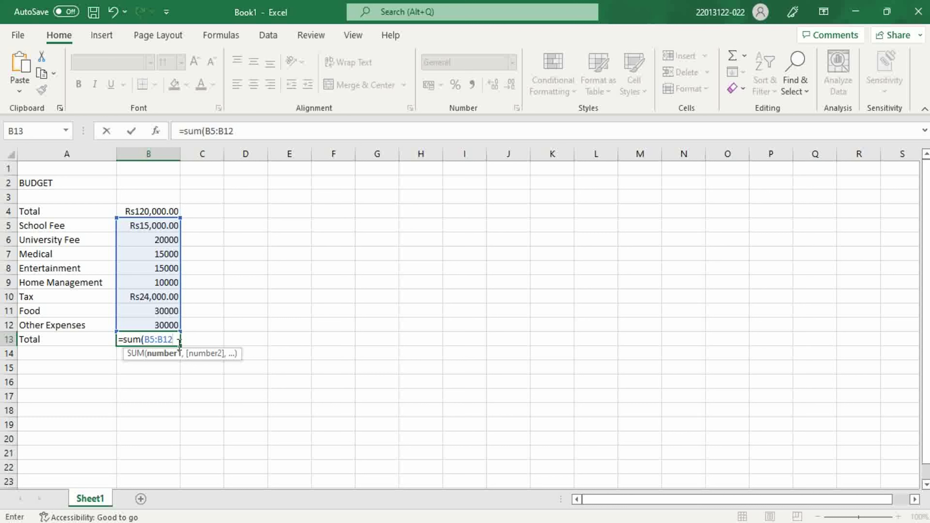
key(Return)
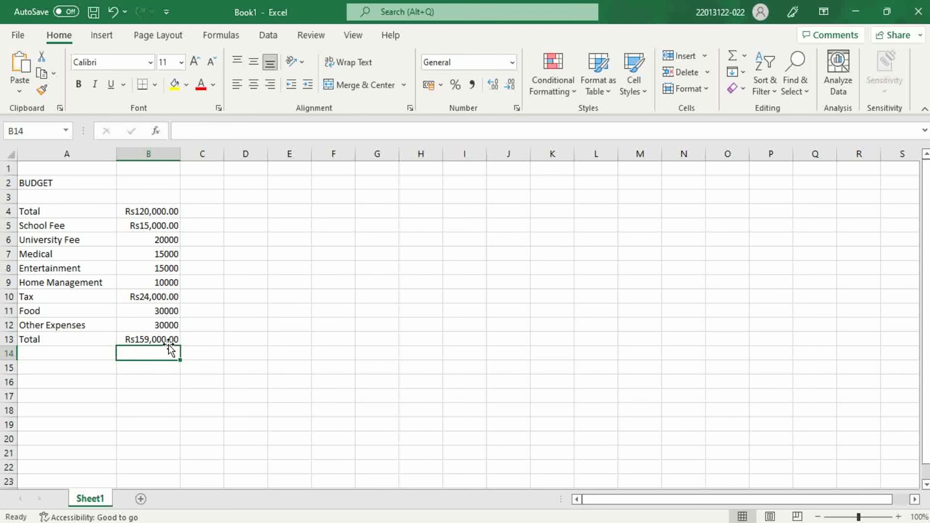
click(166, 339)
- Enter the label Net Income in cell A14, below the expense total
click(53, 353)
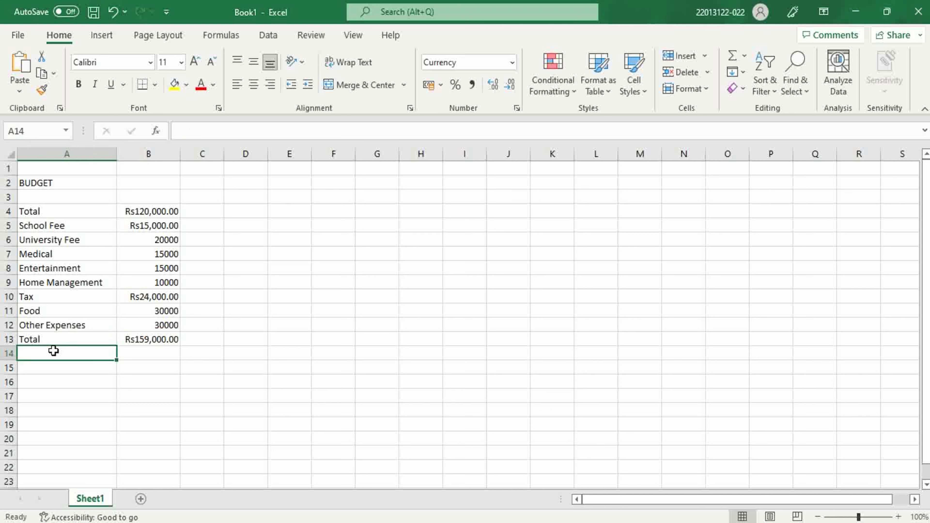
text(Net)
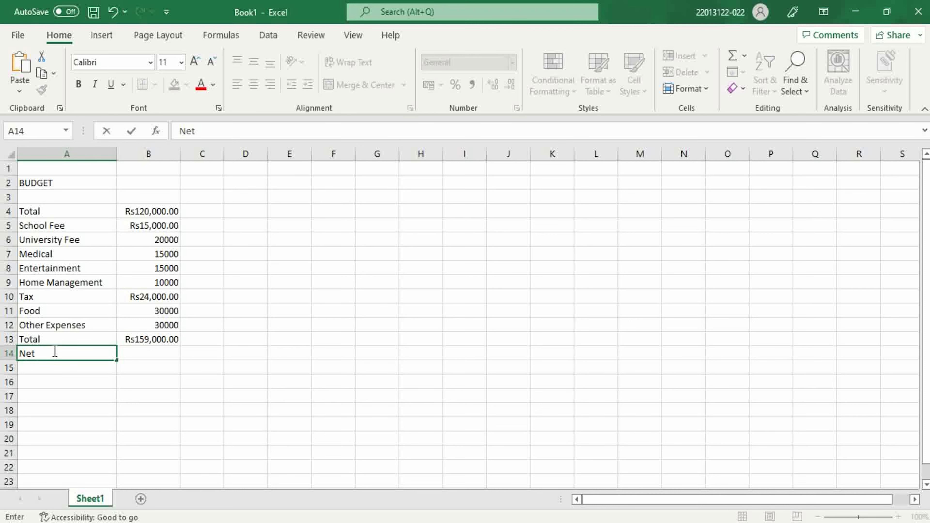
text( Income)
- Begin a formula in cell B14, beside the Net Income label
click(127, 351)
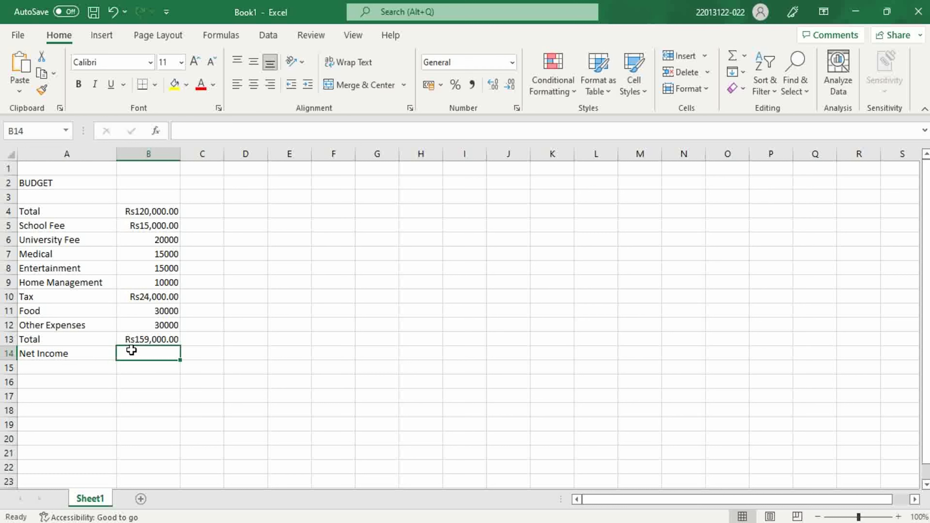
click(220, 130)
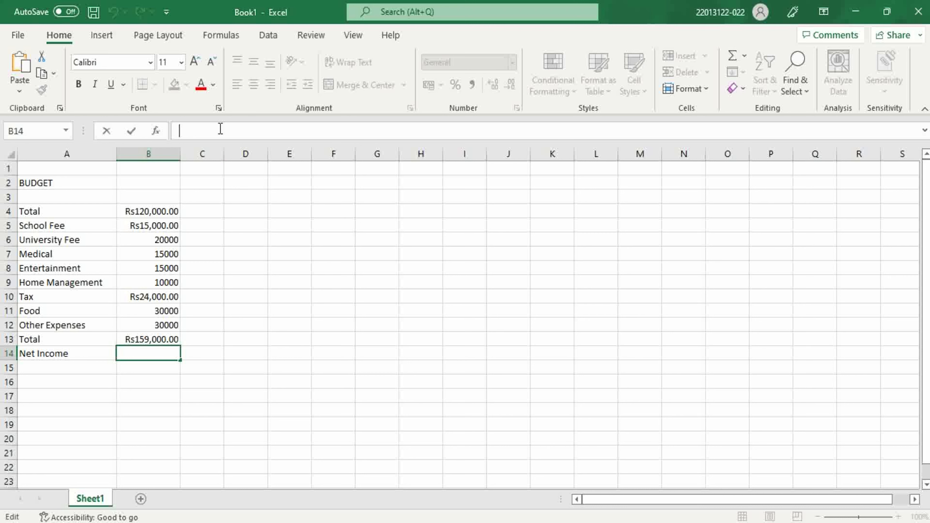
text(=)
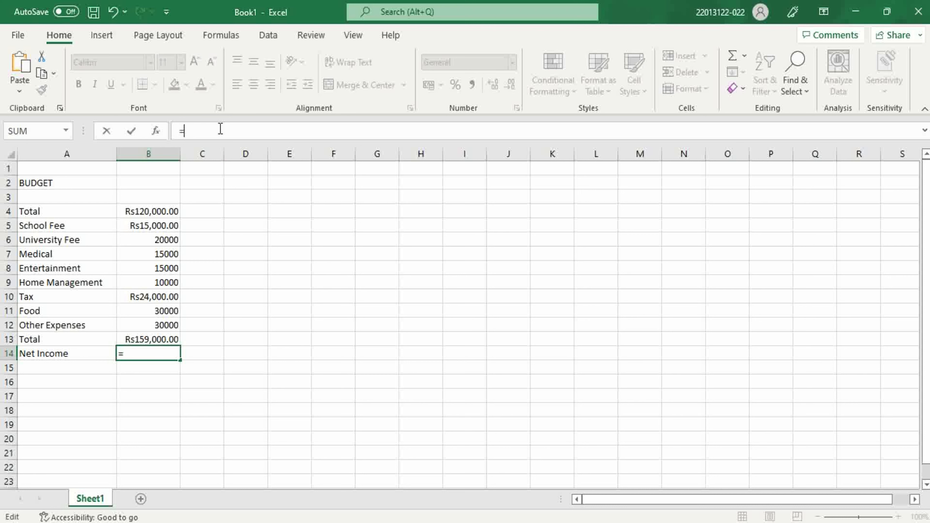
text(sub)
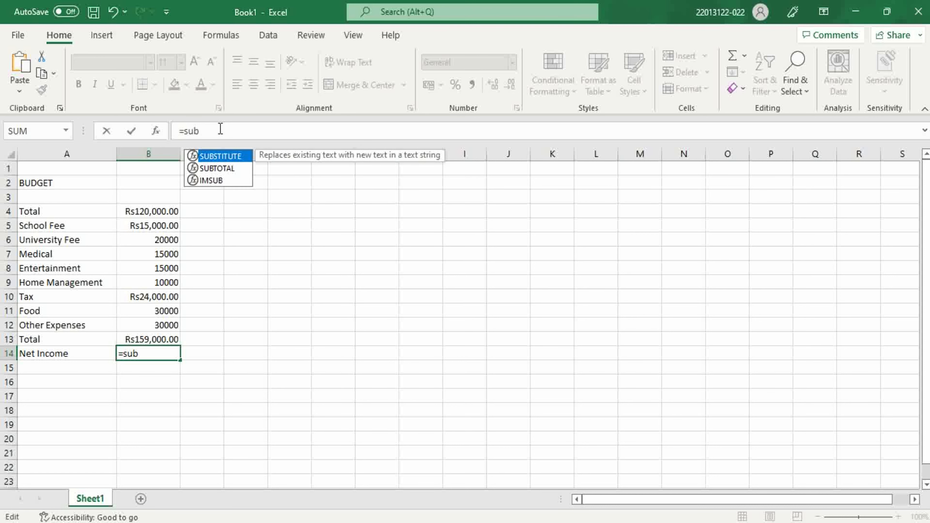
key(BackSpace)
key(BackSpace)
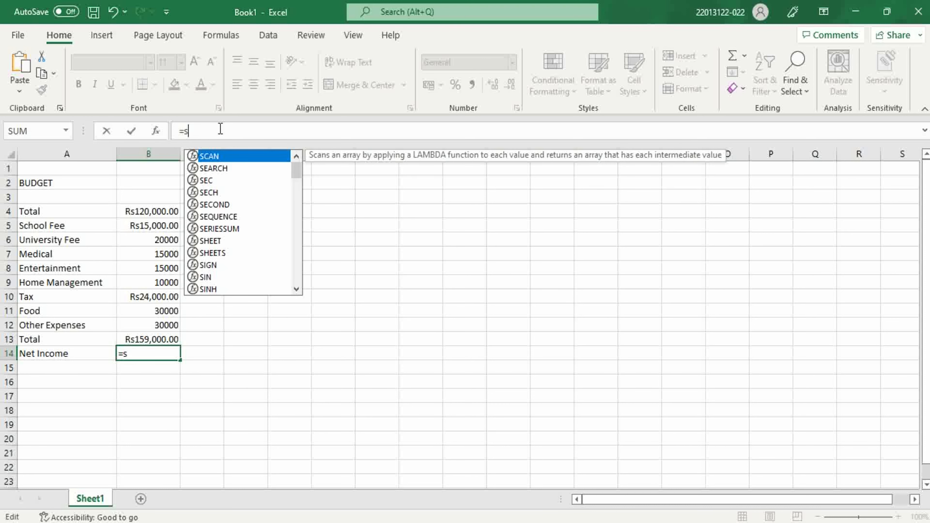
key(BackSpace)
text(s)
key(BackSpace)
text(min)
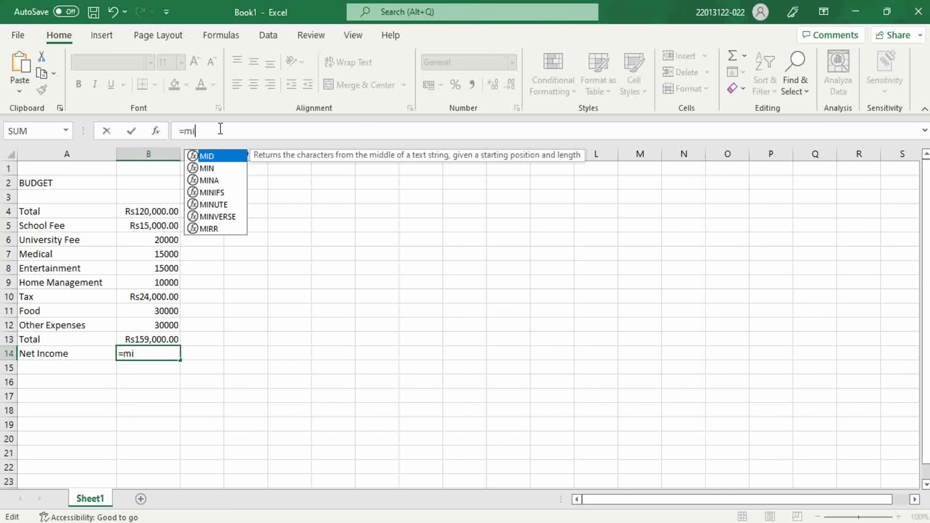
key(BackSpace)
key(BackSpace)
key(BackSpace)
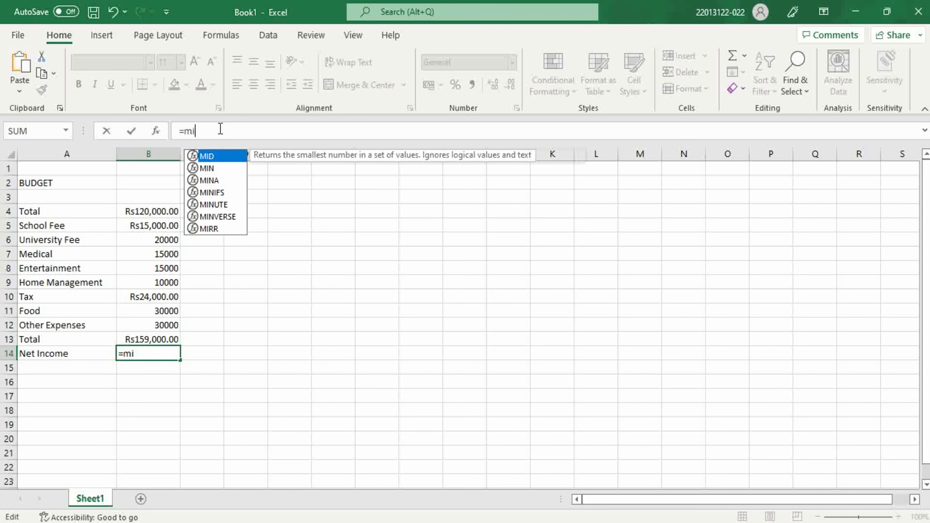
text(su)
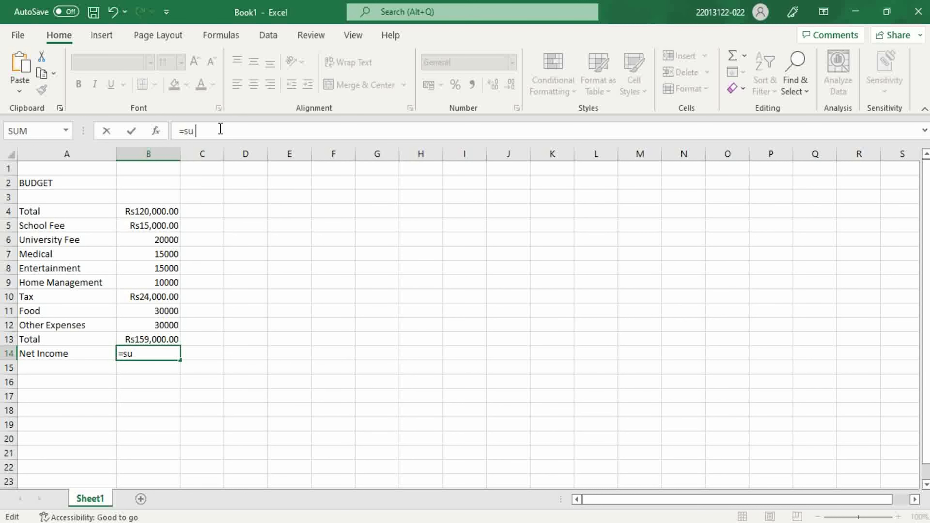
key(BackSpace)
key(BackSpace)
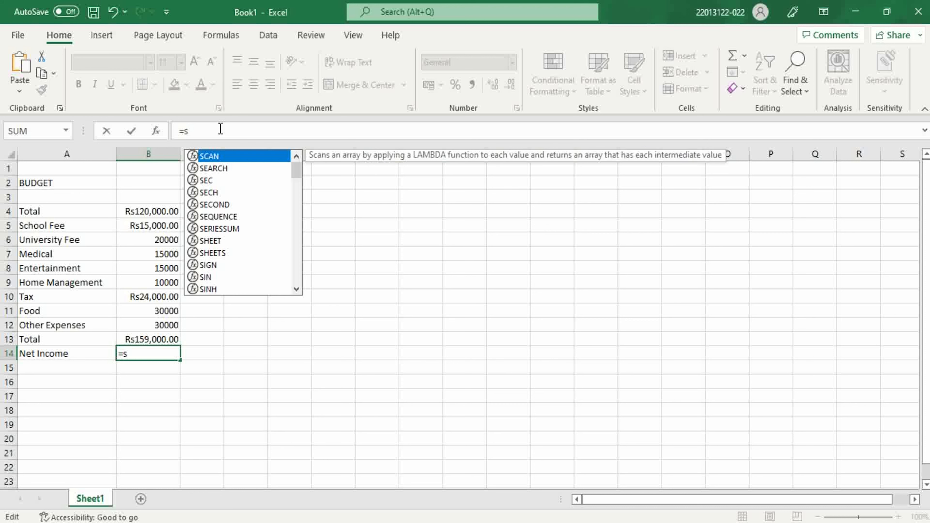
key(BackSpace)
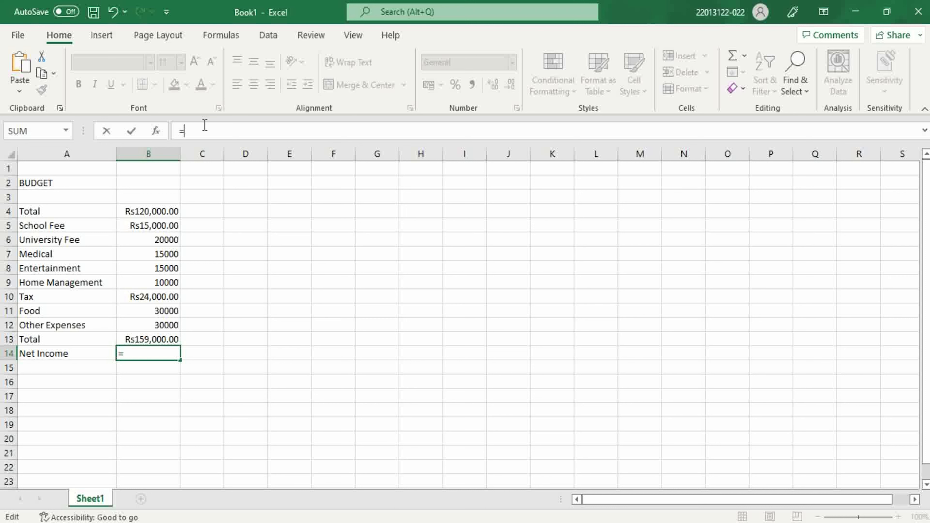
- Complete the Net Income formula in cell B14 as =B4-B13, subtracting the expense total from the income
click(164, 211)
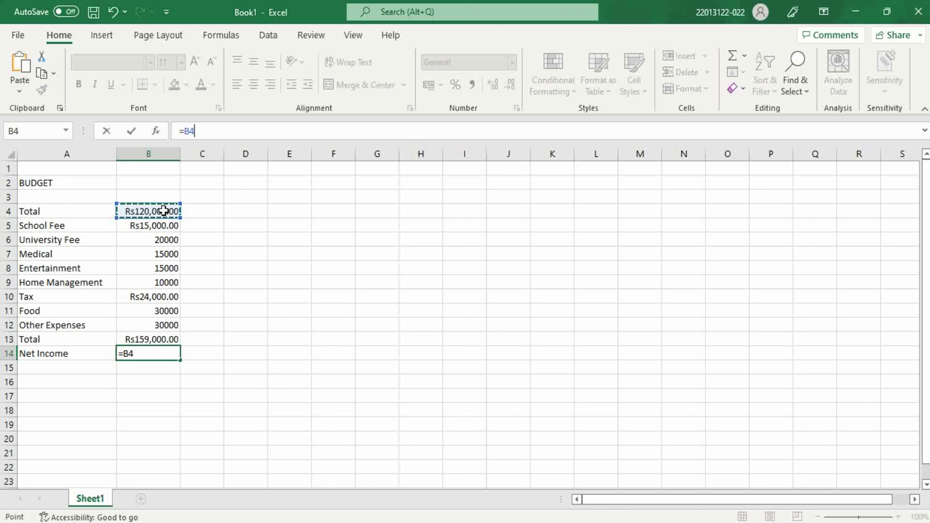
text(-)
click(158, 341)
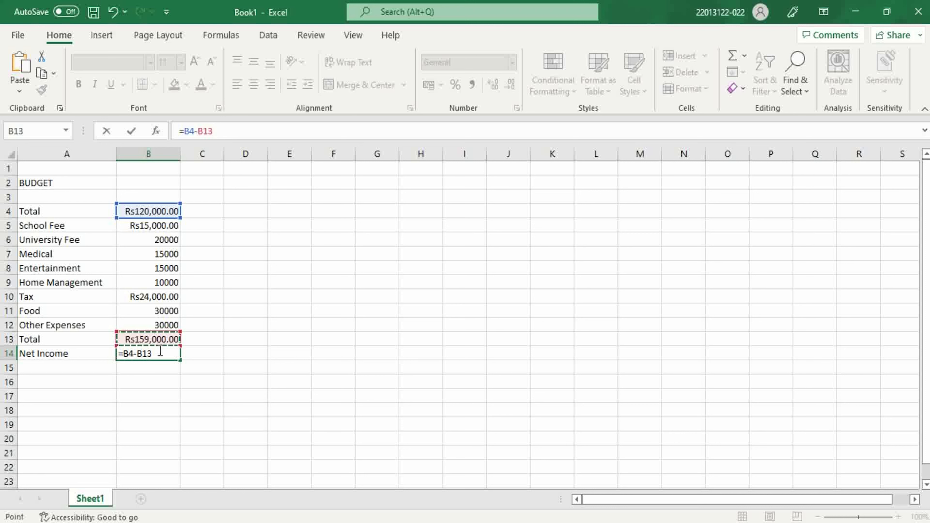
key(Return)
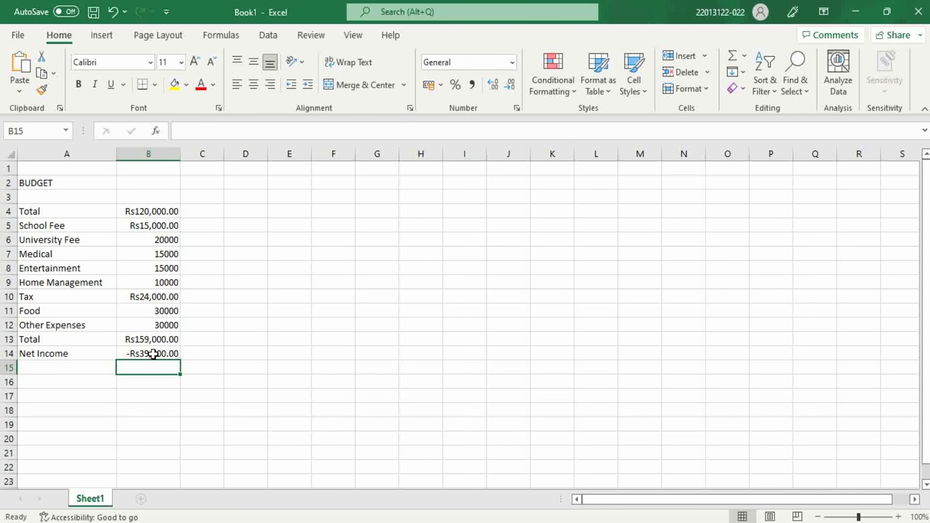
click(153, 354)
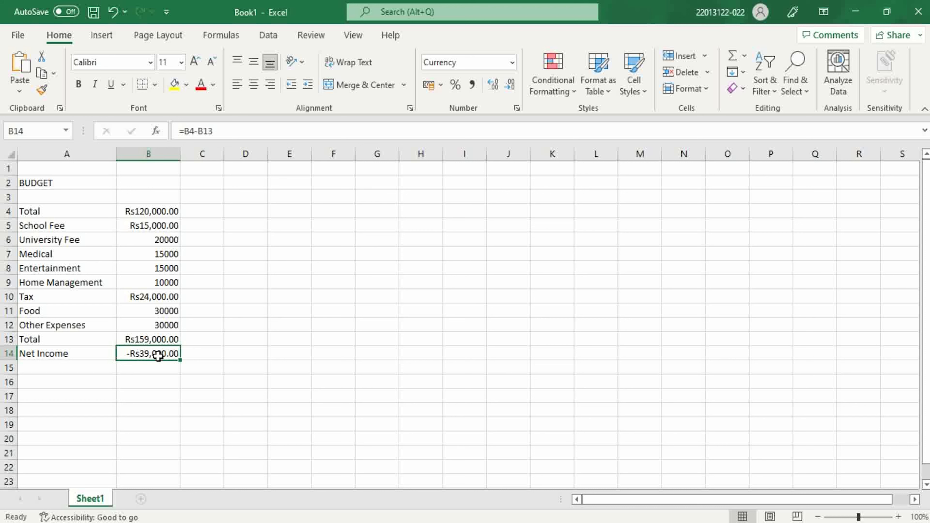
- Extend the label in cell A4 to read Total Income
click(50, 214)
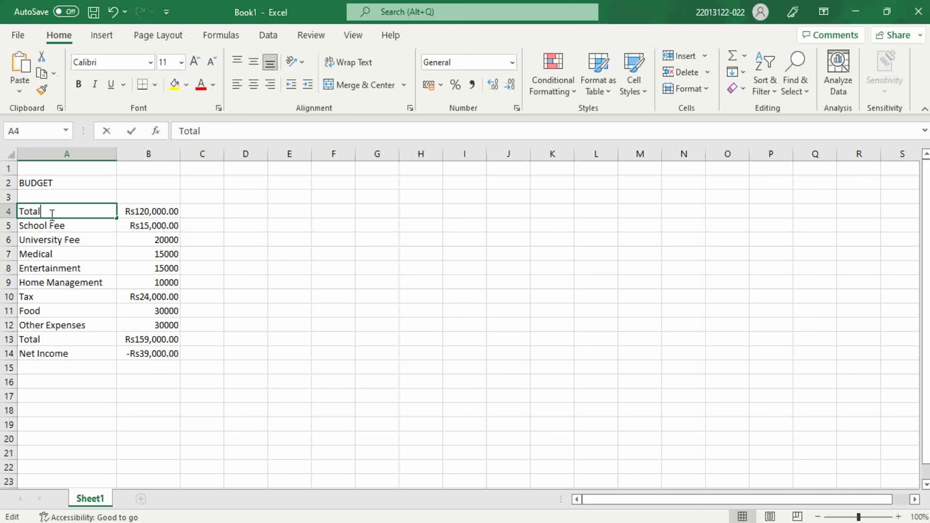
double_click(51, 214)
text(Income)
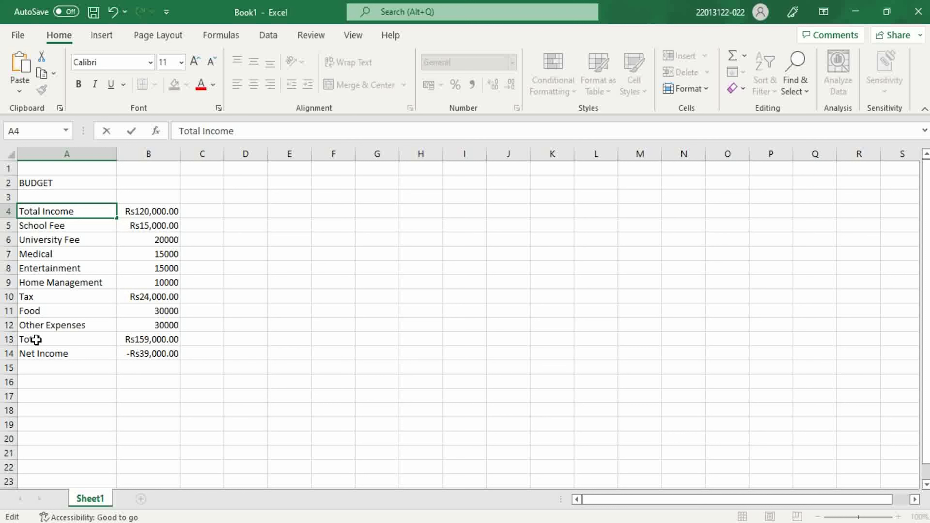
- Extend the label in cell A13 to read Total expenses
click(52, 340)
double_click(52, 340)
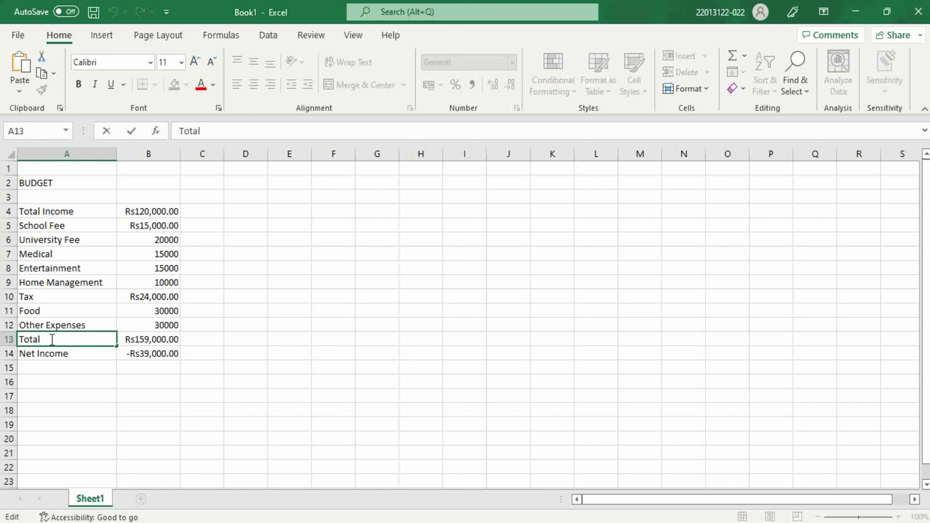
text(expenses)
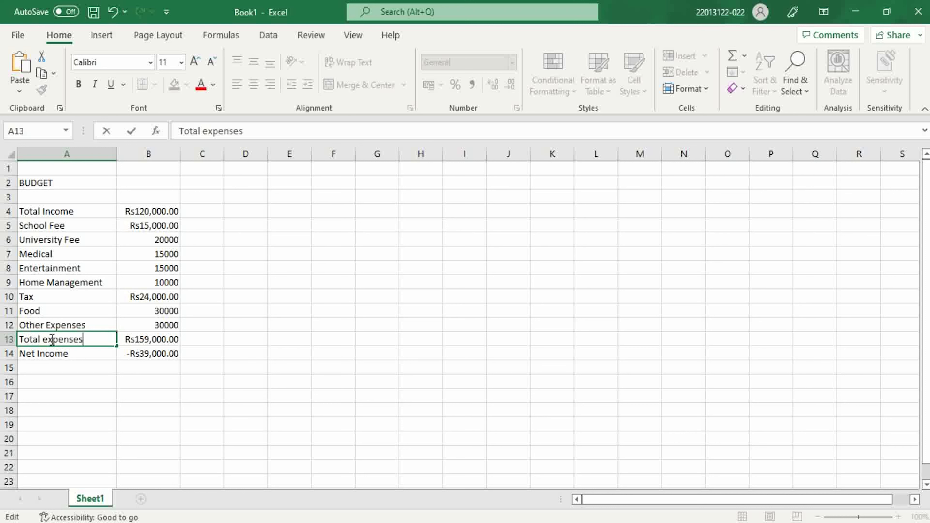
click(154, 368)
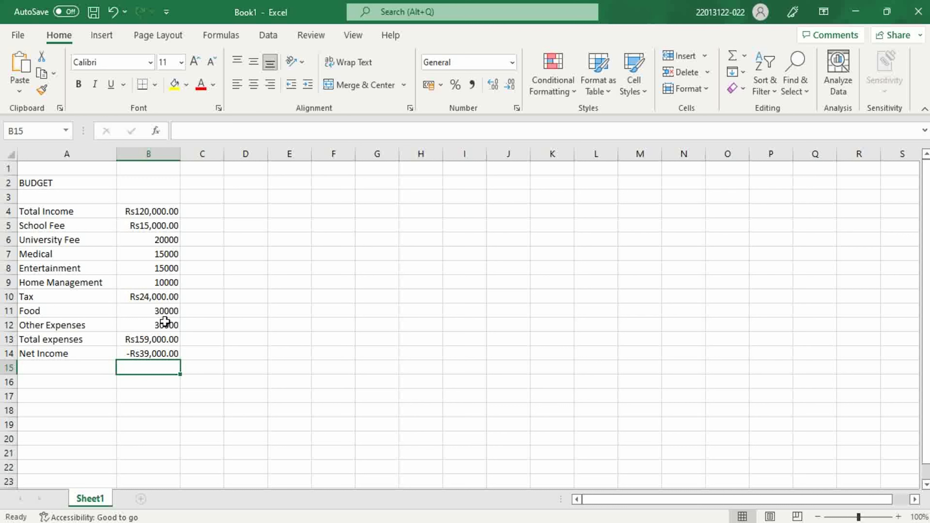
- Select the Entertainment amount in cell B8
click(161, 270)
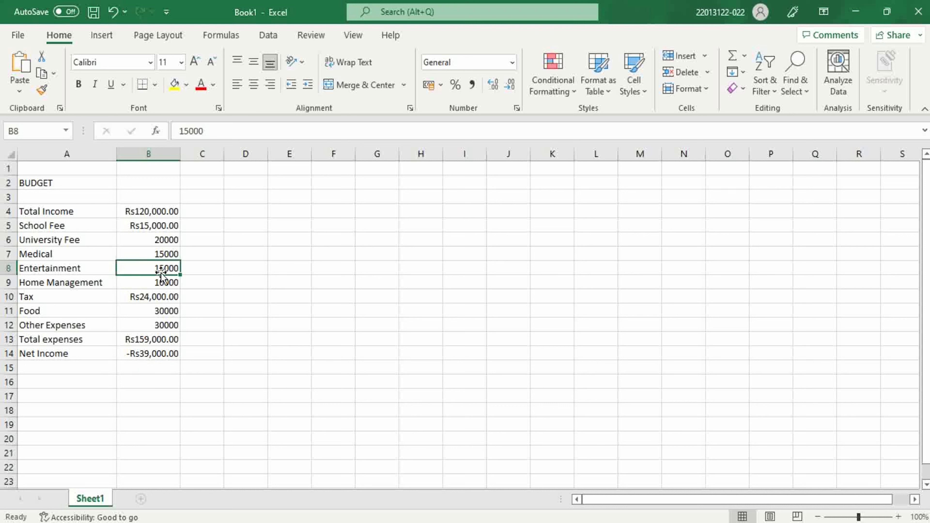